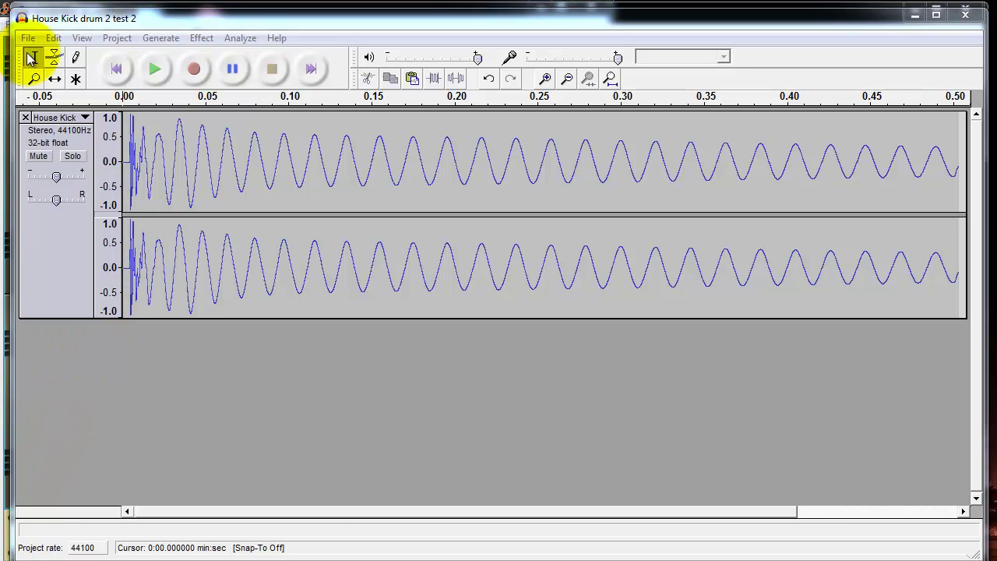
Arrange the House Kick drum 2 test 1 and test 2 windows for comparison, fit test 1 in its window and show its amplitude envelope
{"action": "left_click", "coordinate": [54, 57]}
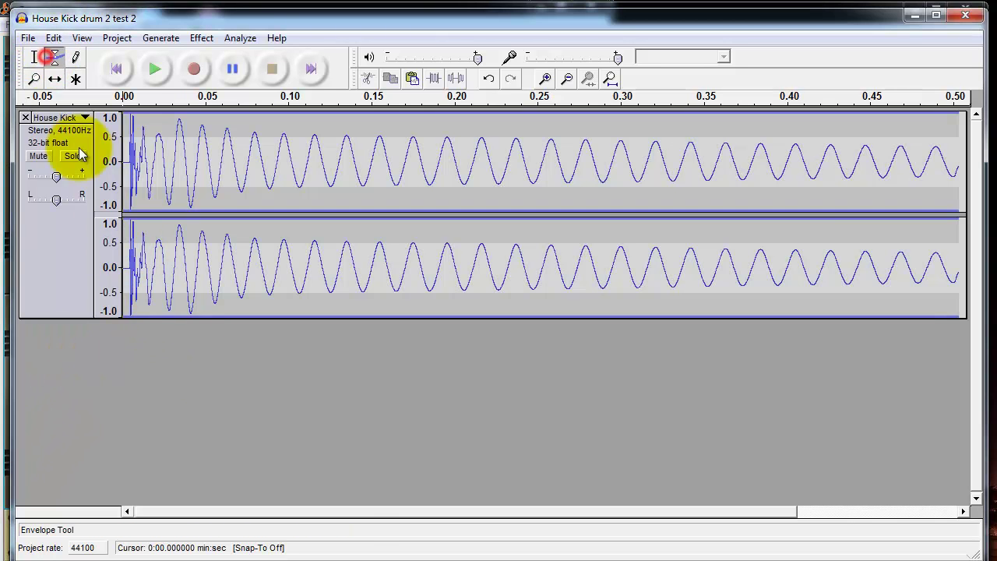
{"action": "left_click", "coordinate": [290, 515]}
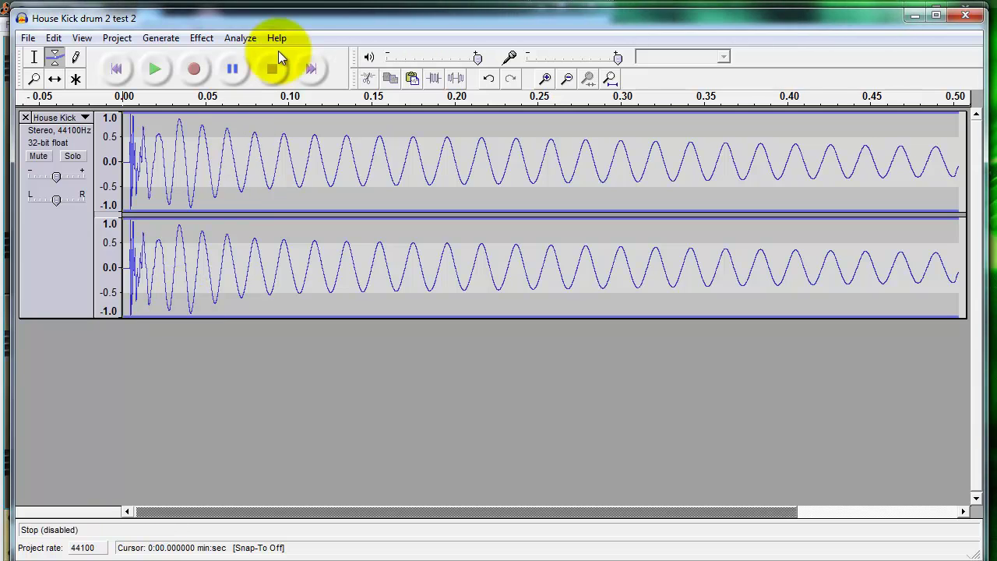
{"action": "left_click_drag", "start_coordinate": [278, 22], "coordinate": [199, 211]}
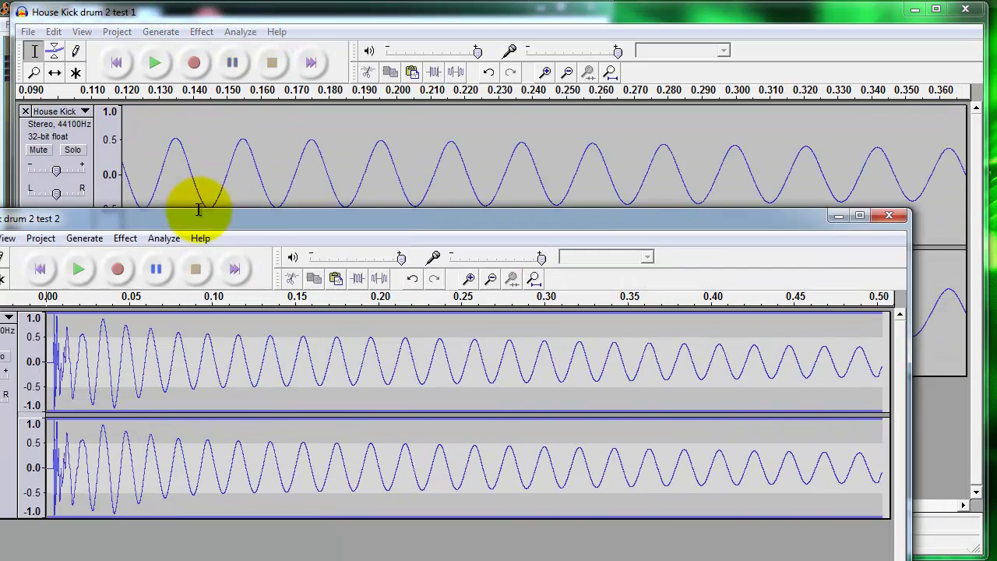
{"action": "left_click", "coordinate": [234, 145]}
{"action": "left_click", "coordinate": [614, 76]}
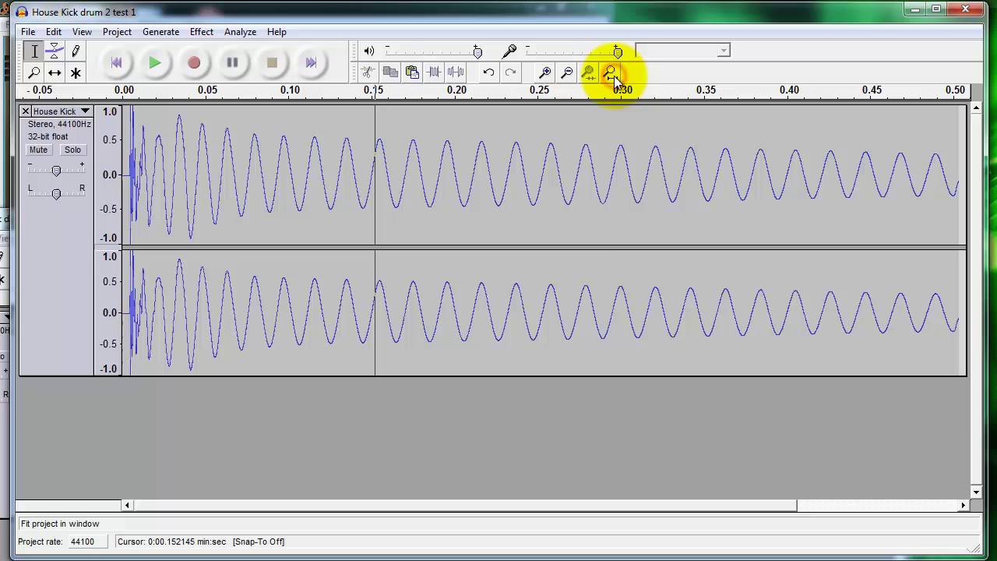
{"action": "left_click", "coordinate": [582, 559]}
{"action": "left_click_drag", "start_coordinate": [518, 205], "coordinate": [601, 356]}
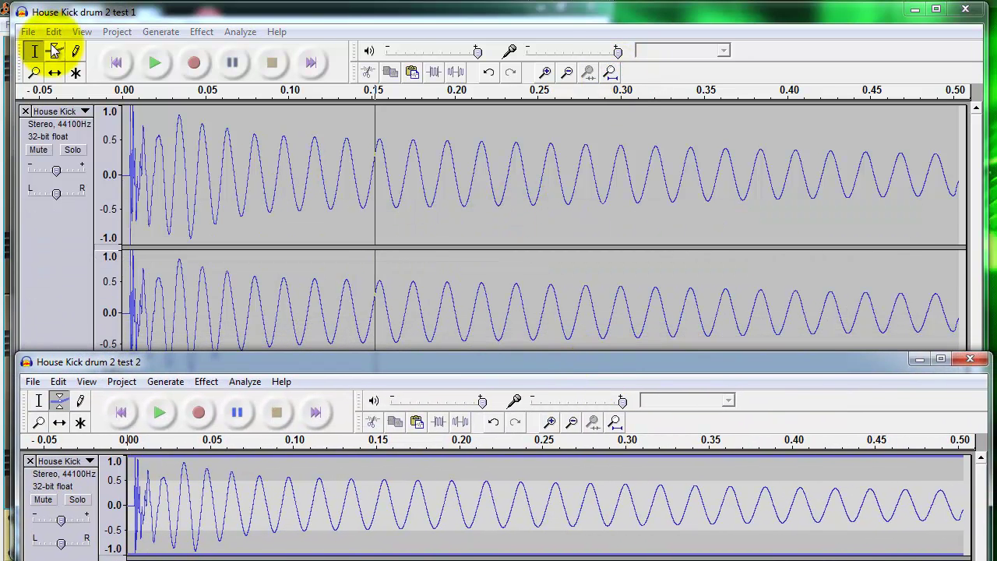
{"action": "left_click", "coordinate": [55, 50]}
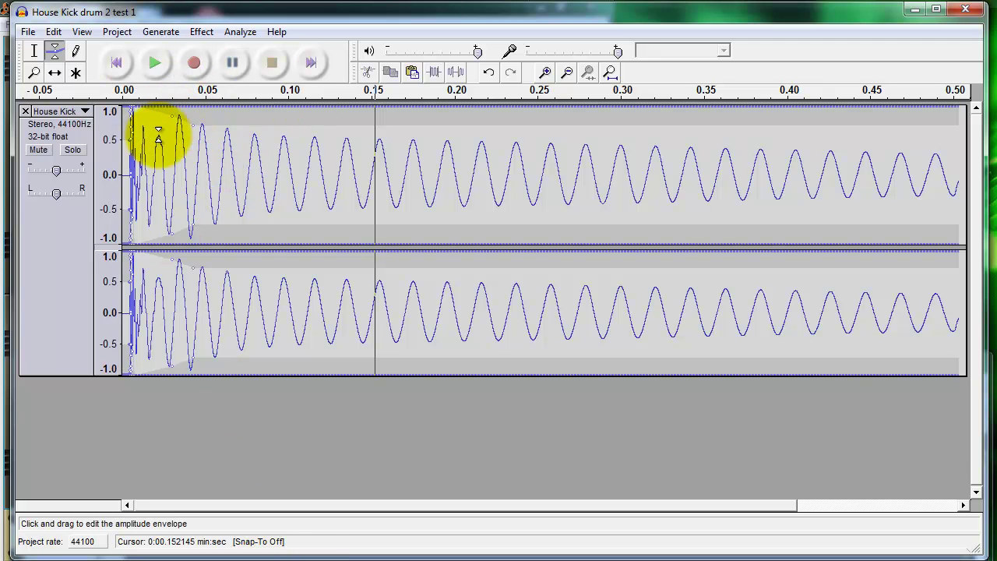
Put the House Kick drum 2 test 1 window away and bring the test 2 window back into full view
{"action": "left_click", "coordinate": [936, 8]}
{"action": "left_click_drag", "start_coordinate": [545, 360], "coordinate": [535, 25]}
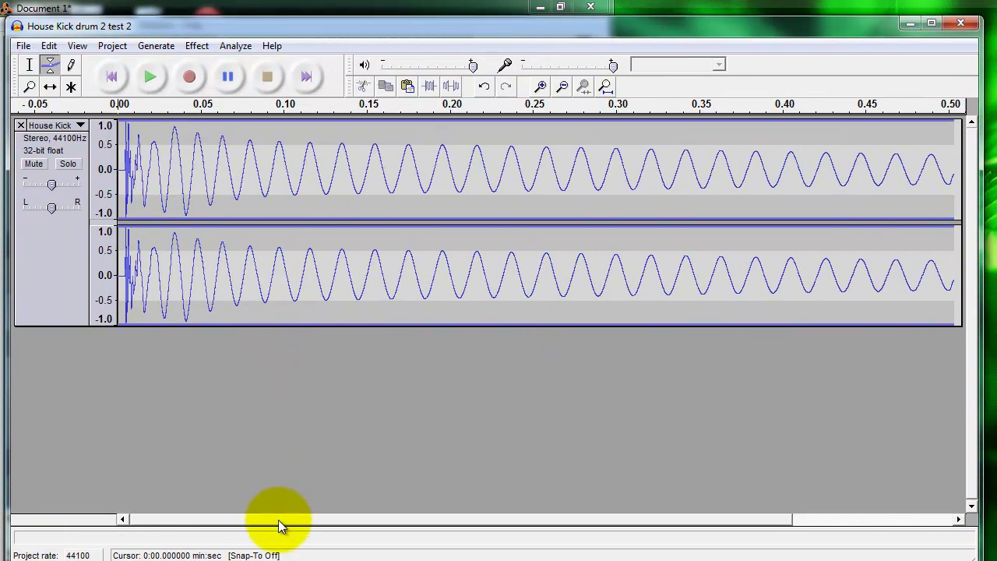
{"action": "left_click_drag", "start_coordinate": [357, 35], "coordinate": [359, 26]}
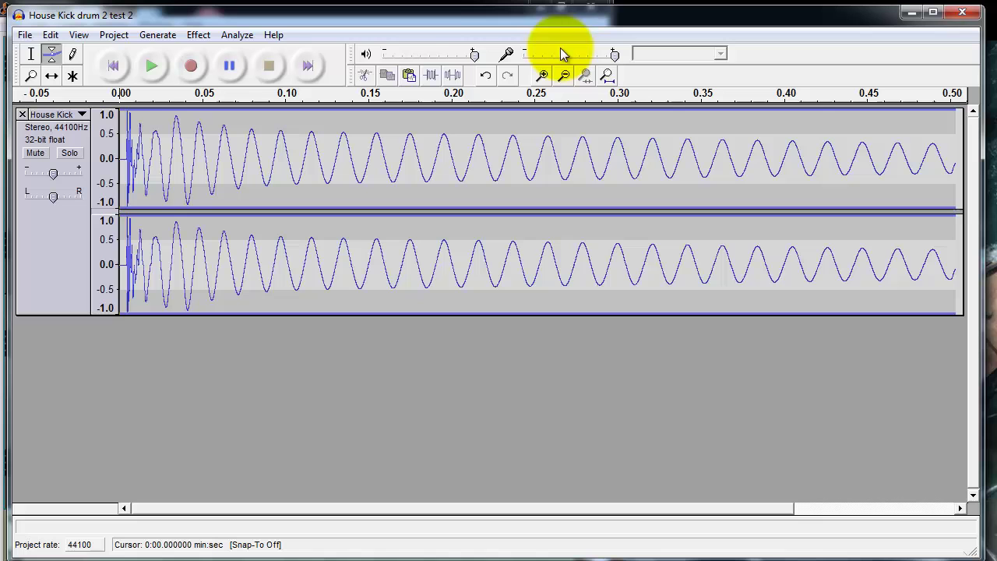
Zoom in on the opening transient of the test 2 kick waveform, from about 0.0044 to 0.0063 seconds
{"action": "left_click", "coordinate": [31, 75]}
{"action": "left_click", "coordinate": [153, 167]}
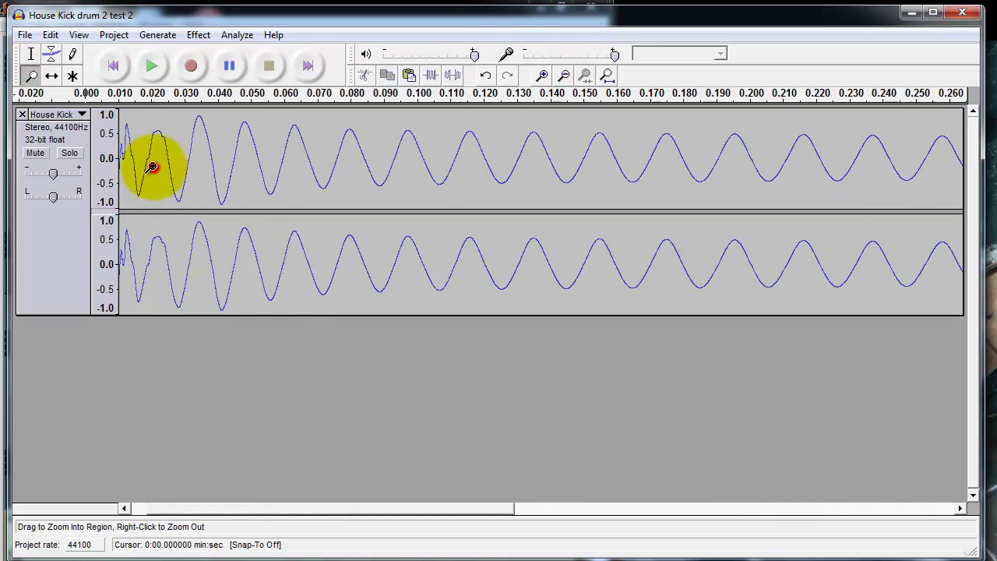
{"action": "left_click", "coordinate": [153, 166]}
{"action": "left_click", "coordinate": [153, 167]}
{"action": "left_click_drag", "start_coordinate": [217, 510], "coordinate": [163, 510]}
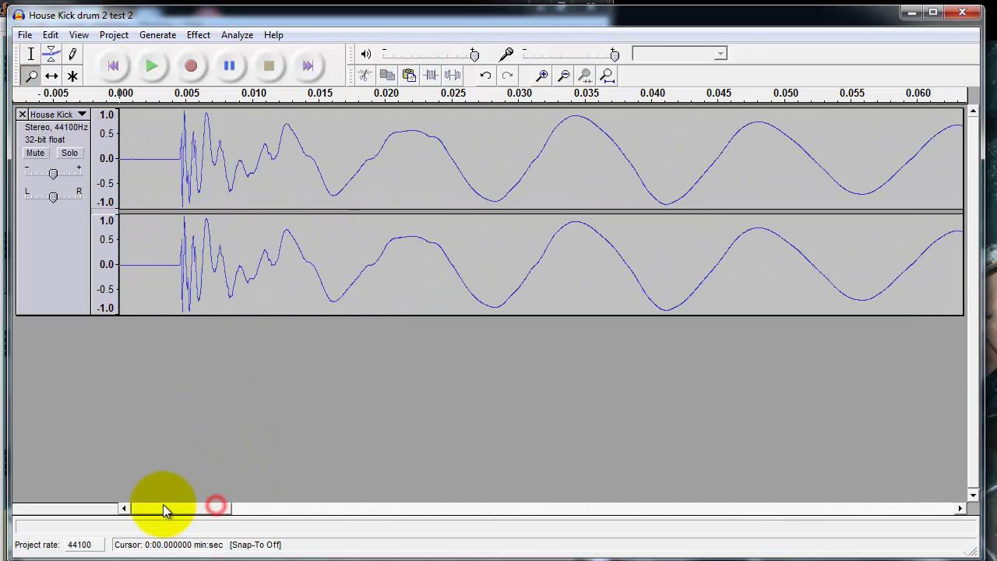
{"action": "left_click", "coordinate": [222, 182]}
{"action": "left_click", "coordinate": [212, 177]}
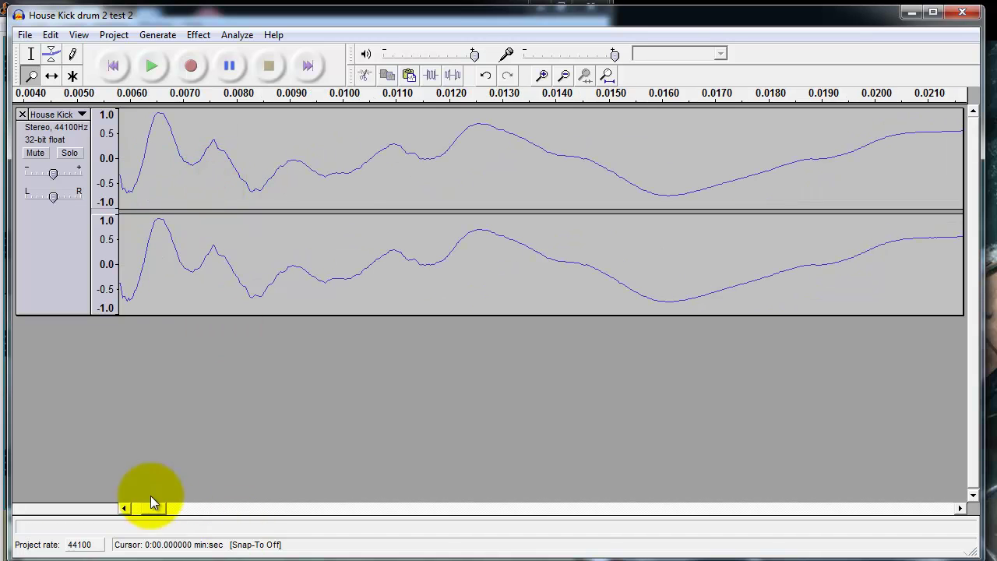
{"action": "left_click_drag", "start_coordinate": [153, 508], "coordinate": [134, 508]}
{"action": "left_click", "coordinate": [516, 234]}
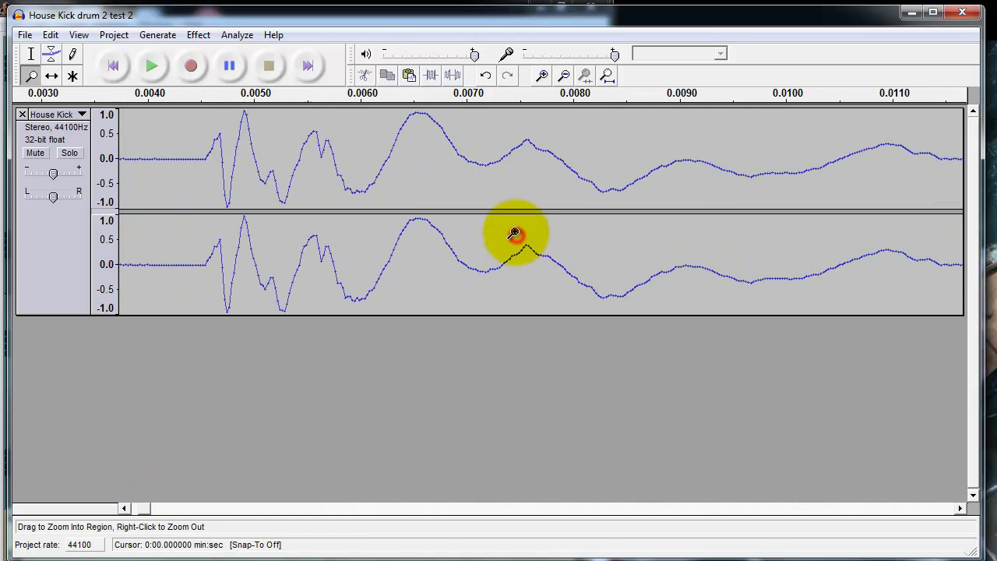
{"action": "left_click", "coordinate": [404, 199]}
{"action": "right_click", "coordinate": [179, 472]}
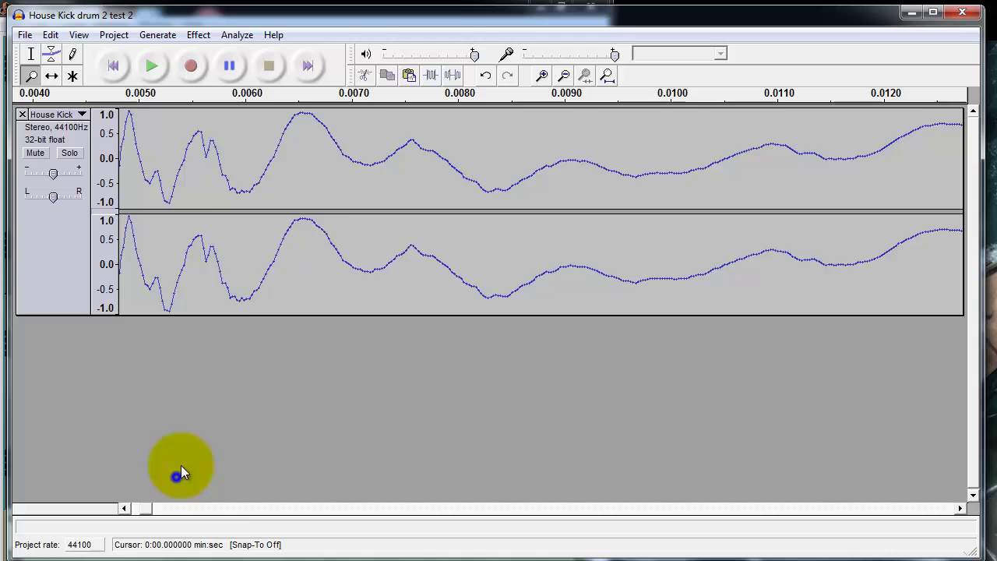
{"action": "right_click", "coordinate": [312, 207]}
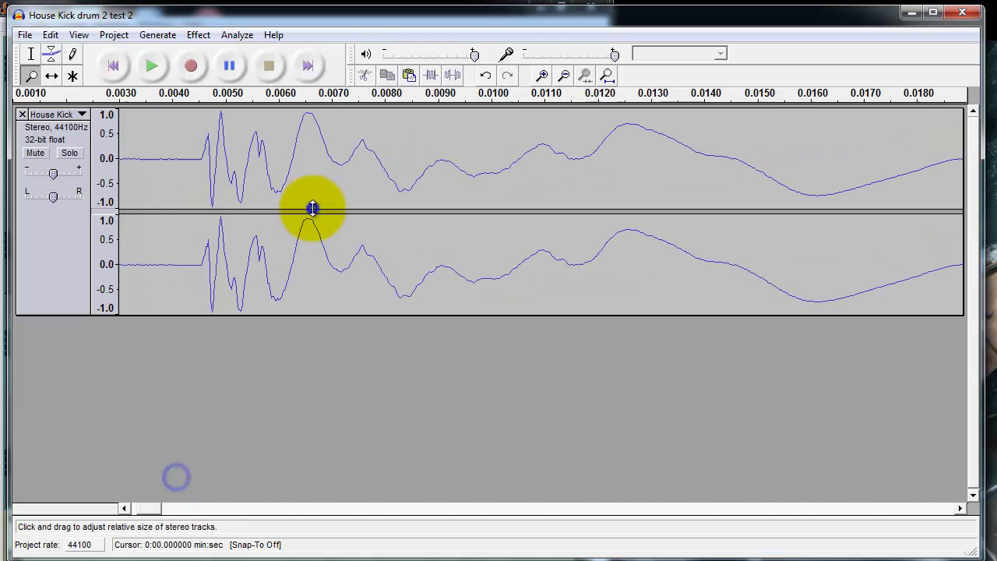
{"action": "left_click", "coordinate": [50, 53]}
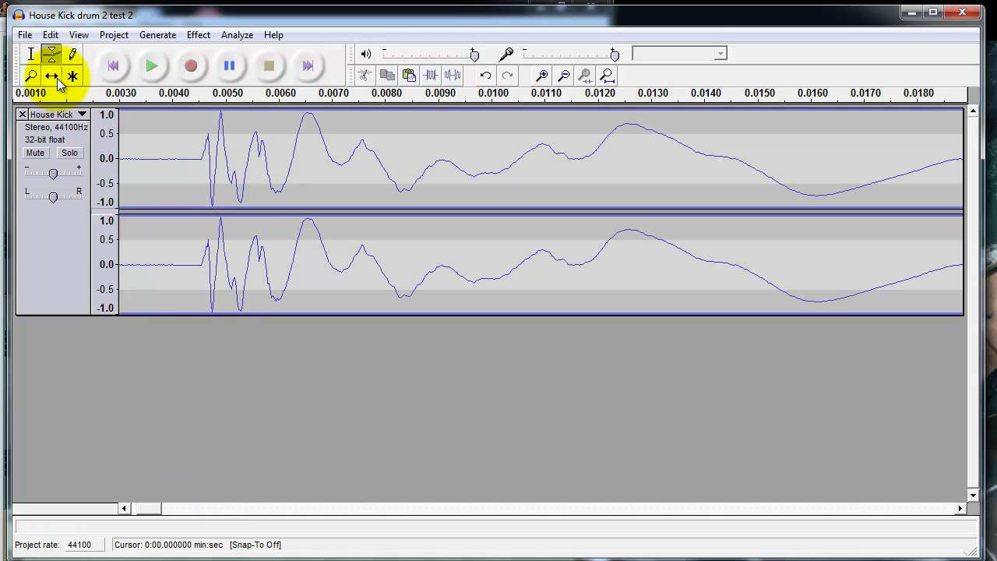
{"action": "left_click", "coordinate": [38, 77]}
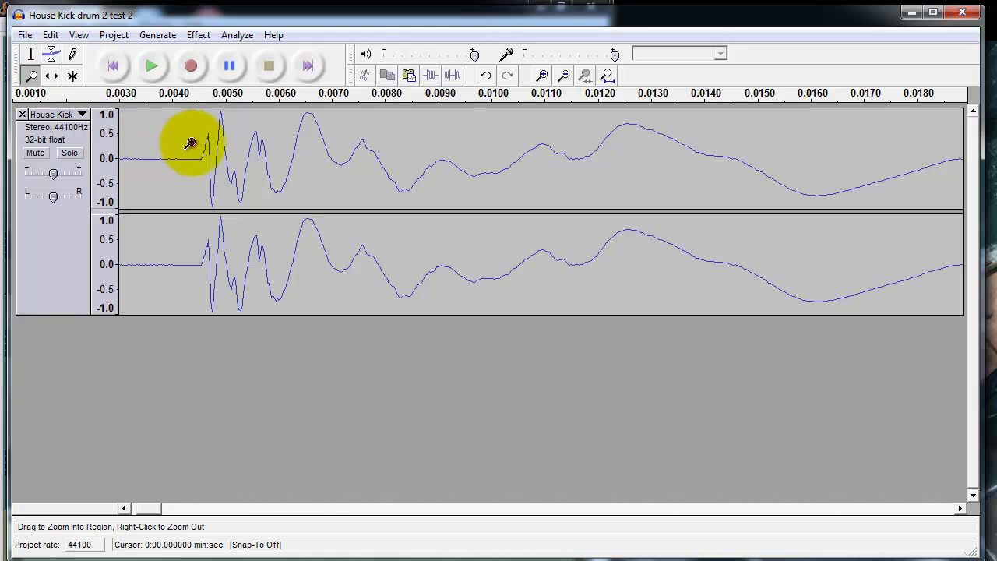
{"action": "left_click_drag", "start_coordinate": [191, 143], "coordinate": [296, 179]}
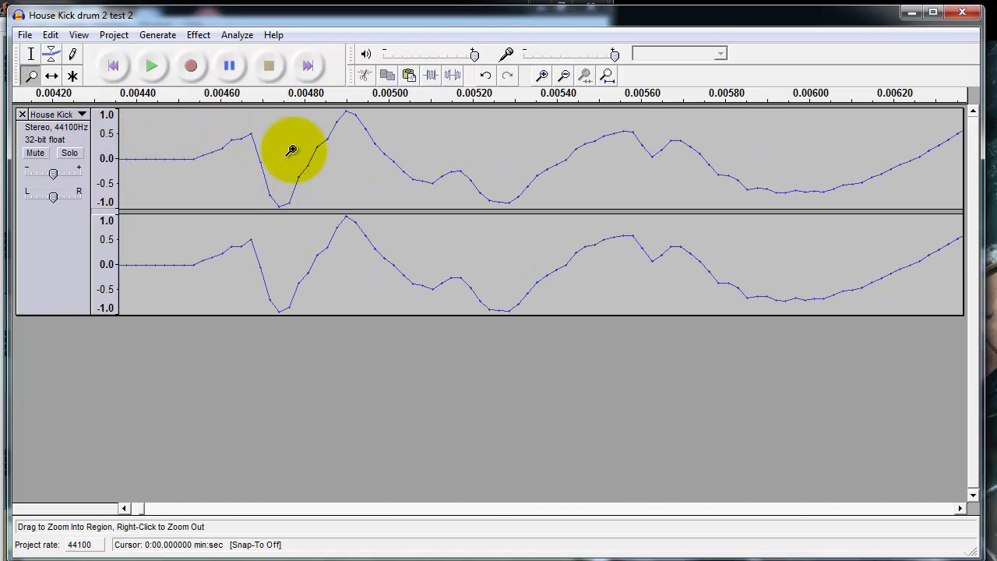
With the Envelope tool, anchor the first trough near 0.0047 seconds and boost the small peak just before it
{"action": "left_click", "coordinate": [52, 54]}
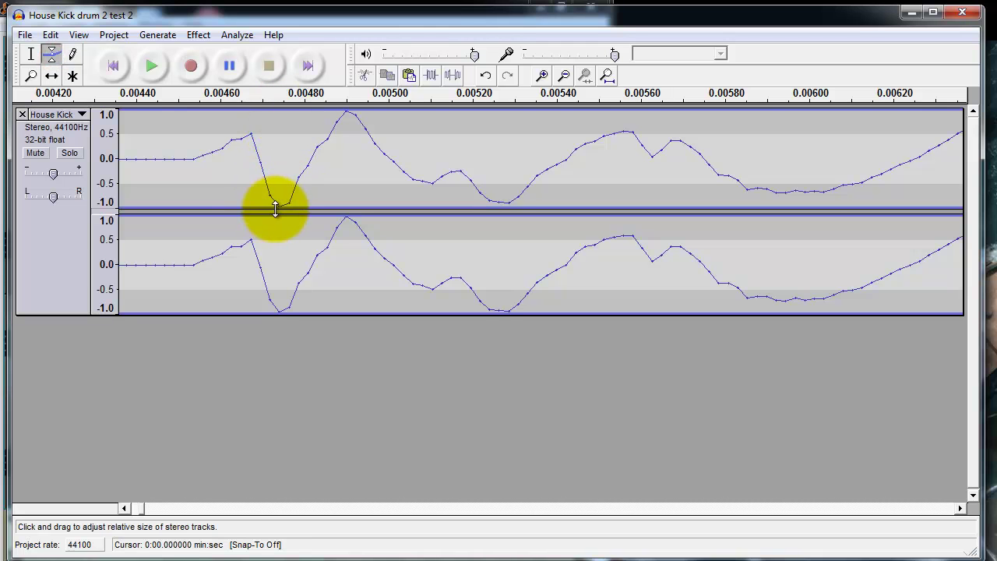
{"action": "left_click", "coordinate": [277, 205]}
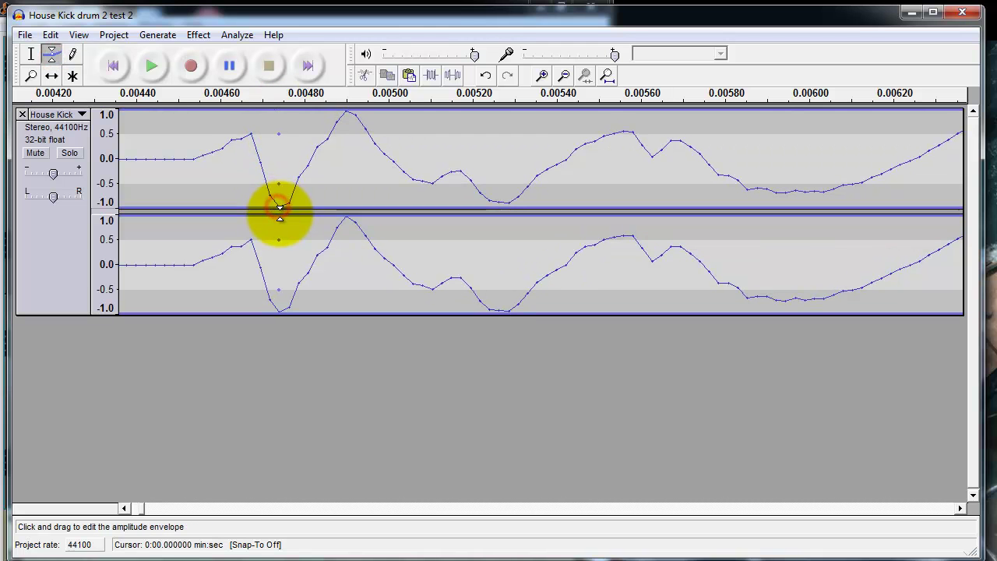
{"action": "left_click_drag", "start_coordinate": [254, 131], "coordinate": [249, 116]}
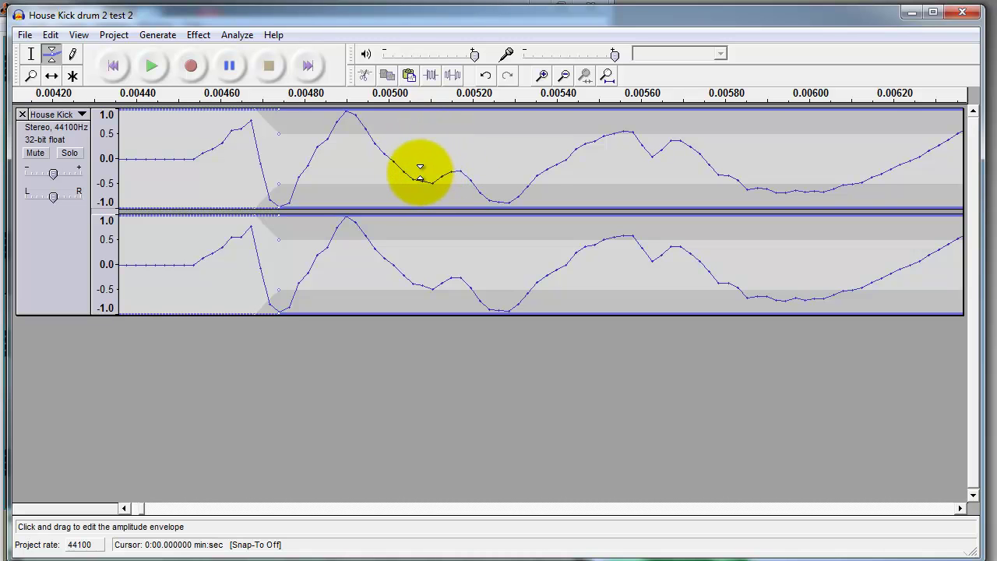
Add envelope points that boost the trough near 0.0051 seconds and reduce the small bump near 0.0052 seconds
{"action": "left_click_drag", "start_coordinate": [424, 175], "coordinate": [499, 214]}
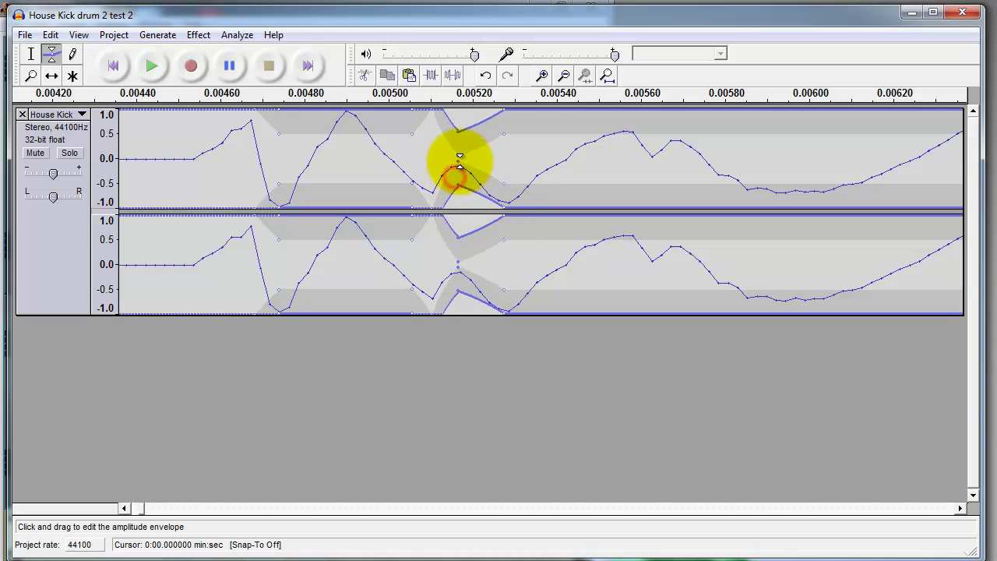
{"action": "left_click_drag", "start_coordinate": [460, 162], "coordinate": [509, 185]}
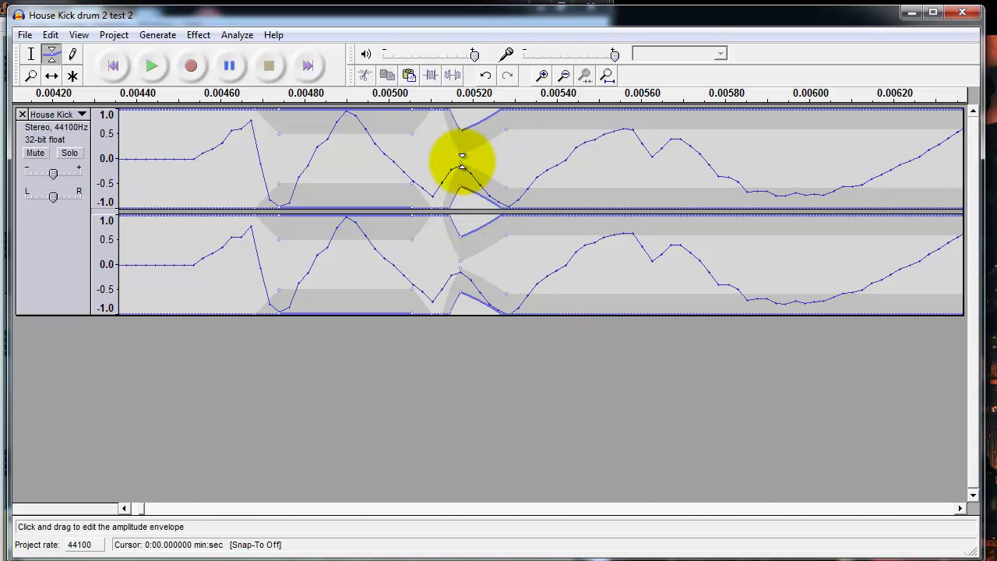
Raise the envelope at the peaks near 0.00558 and 0.0057 seconds and cut it sharply at the dip between them
{"action": "left_click_drag", "start_coordinate": [629, 143], "coordinate": [621, 119]}
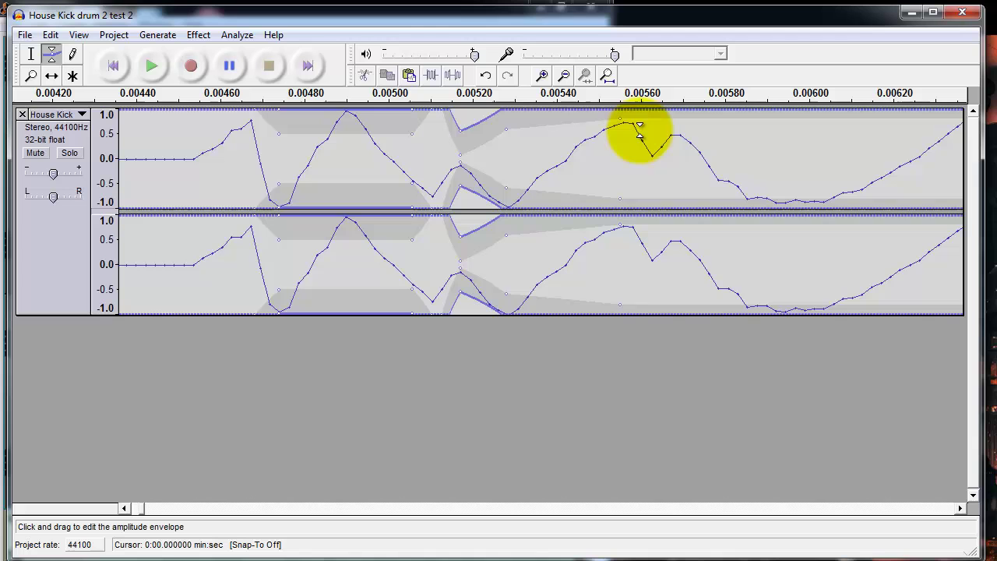
{"action": "left_click_drag", "start_coordinate": [625, 127], "coordinate": [635, 116]}
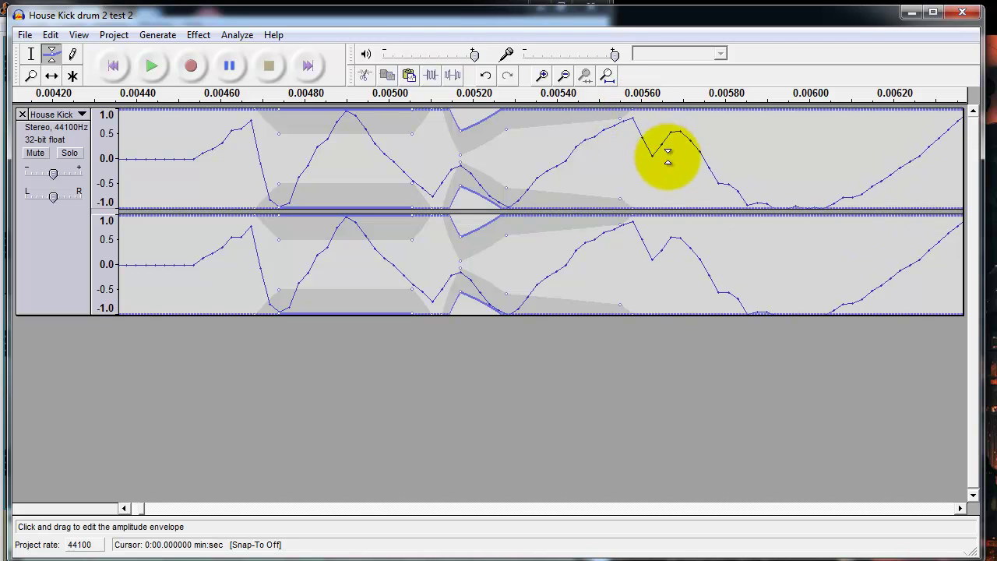
{"action": "left_click_drag", "start_coordinate": [650, 158], "coordinate": [673, 145]}
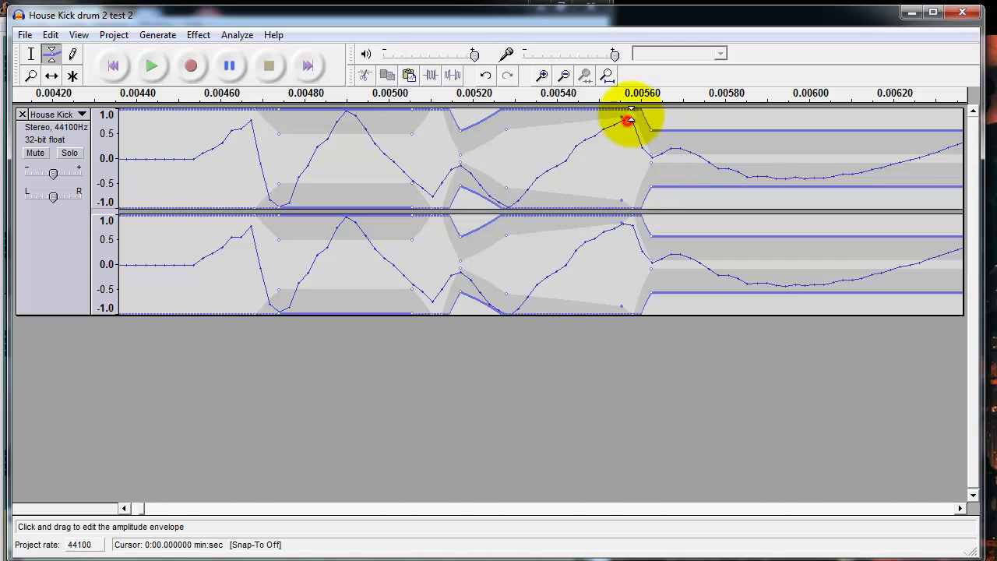
{"action": "left_click_drag", "start_coordinate": [640, 116], "coordinate": [629, 123]}
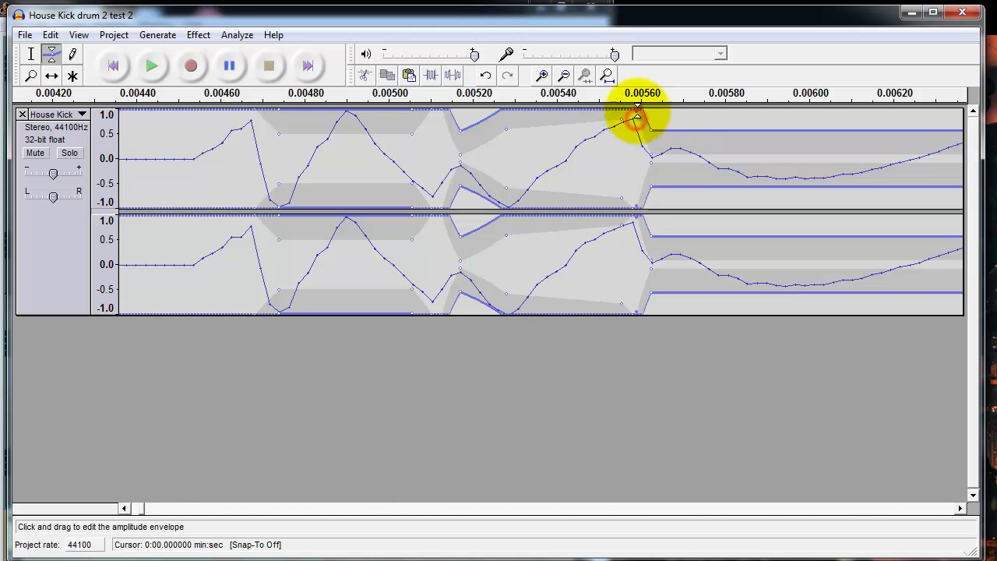
{"action": "left_click_drag", "start_coordinate": [679, 142], "coordinate": [681, 108]}
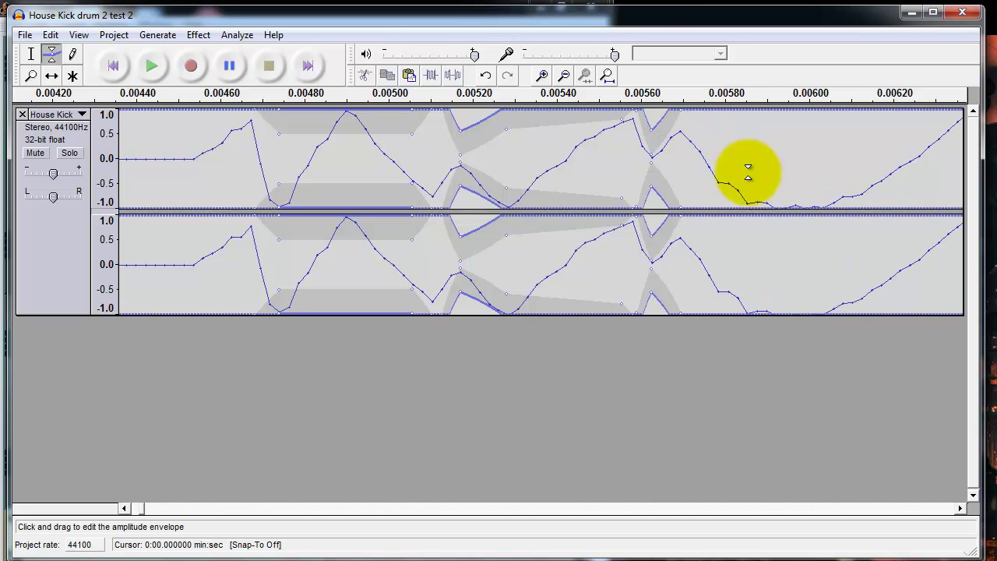
Lower the envelope at the trough near 0.0059 seconds and on the clipped rise near 0.0064 seconds
{"action": "left_click_drag", "start_coordinate": [764, 205], "coordinate": [770, 204]}
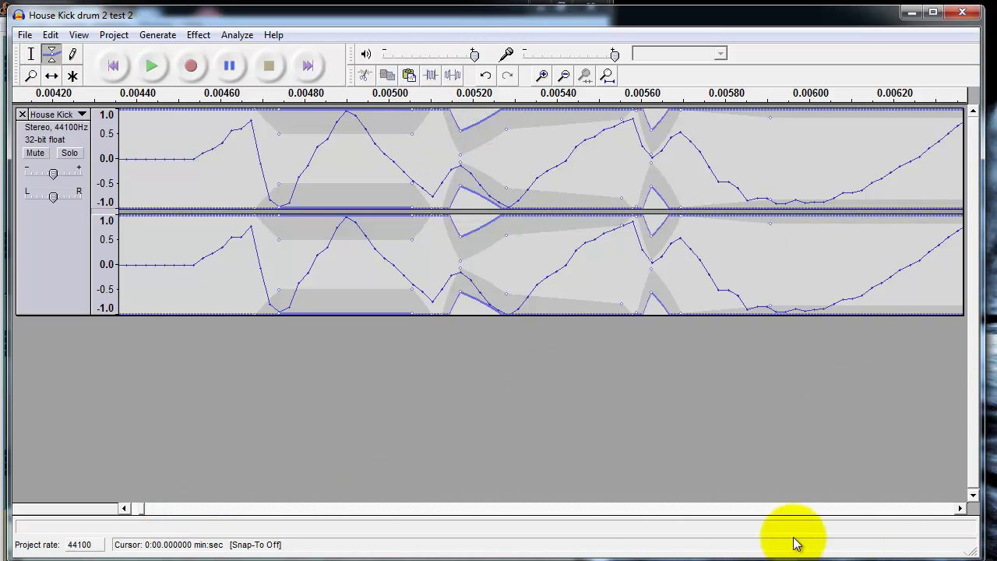
{"action": "left_click", "coordinate": [963, 508]}
{"action": "left_click", "coordinate": [962, 509]}
{"action": "left_click", "coordinate": [963, 510]}
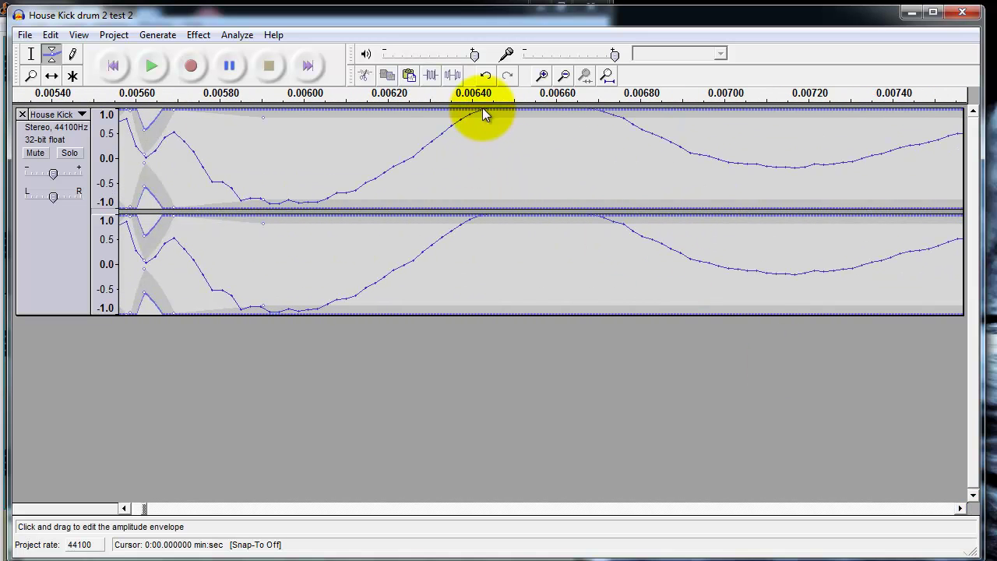
{"action": "left_click_drag", "start_coordinate": [482, 111], "coordinate": [482, 132]}
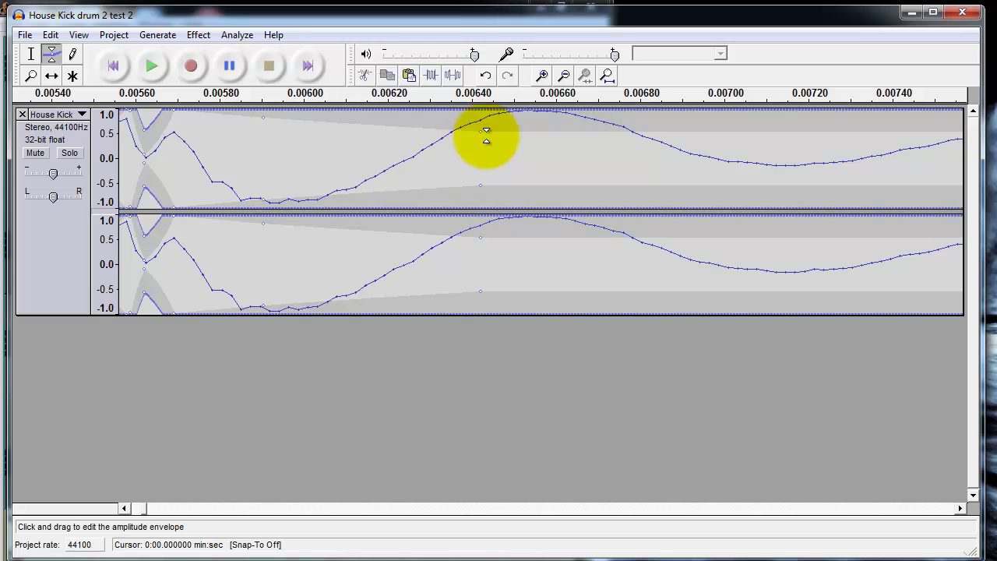
Raise the envelope to the track's edge around the peak near 0.0075 seconds and lower it slightly at the trough near 0.0083 seconds
{"action": "left_click", "coordinate": [962, 509]}
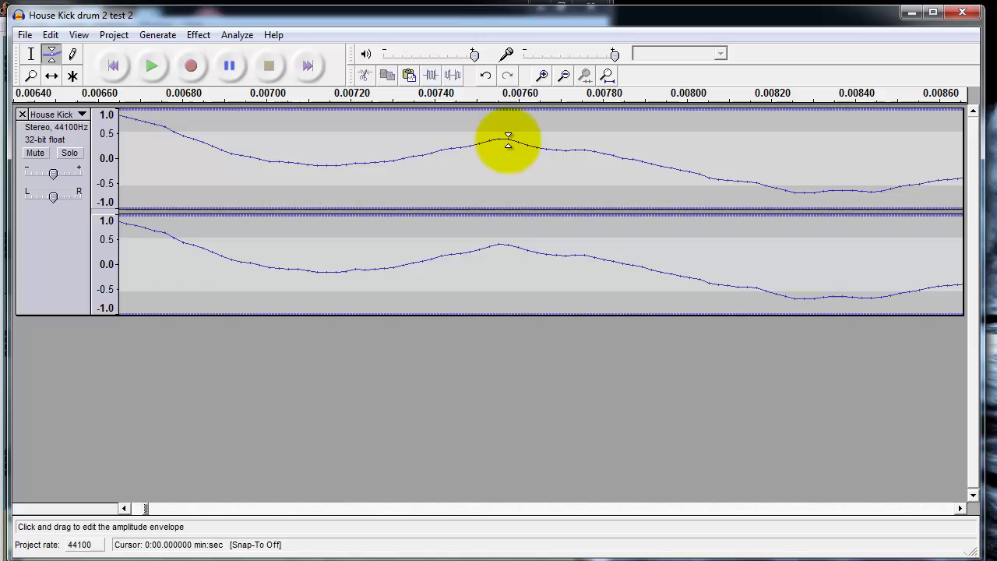
{"action": "left_click_drag", "start_coordinate": [507, 138], "coordinate": [501, 102]}
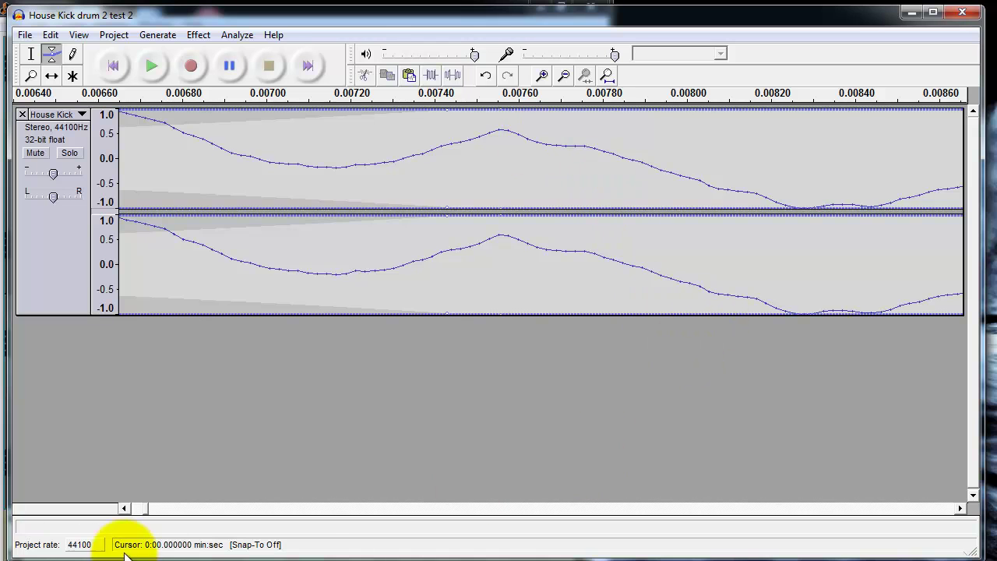
{"action": "left_click", "coordinate": [963, 508]}
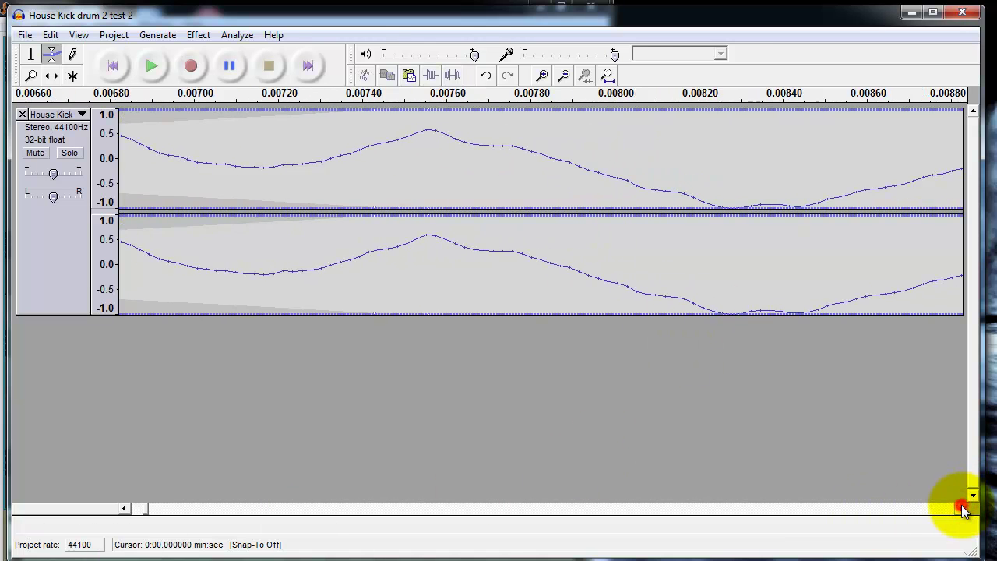
{"action": "left_click", "coordinate": [661, 204]}
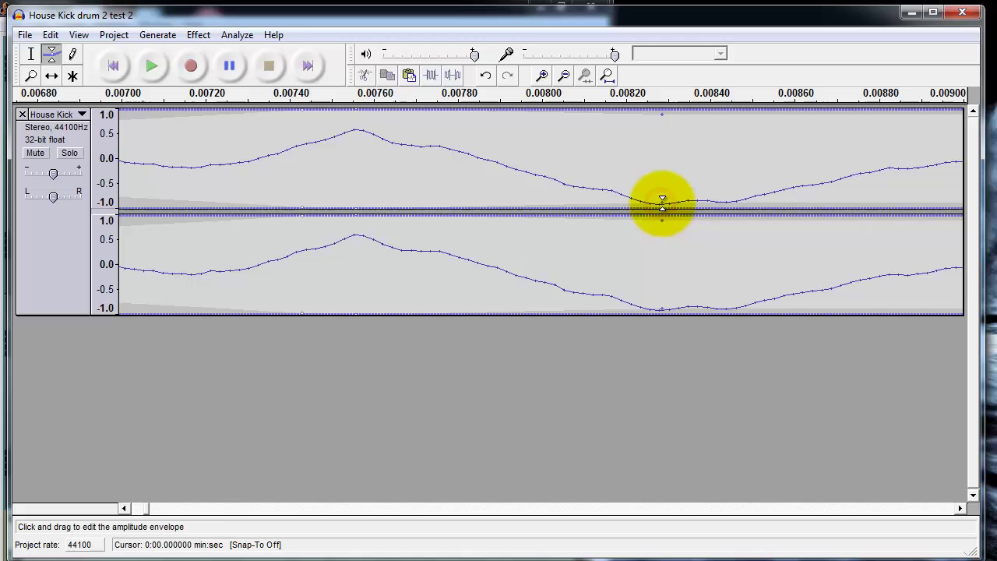
{"action": "left_click", "coordinate": [962, 508]}
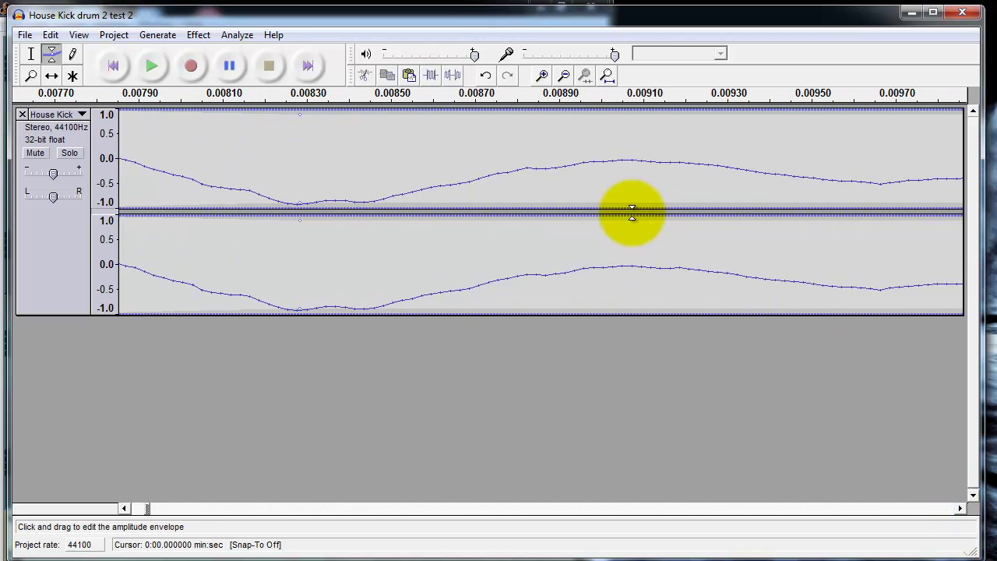
Lower the envelope to about half amplitude near 0.0095 seconds, just past the low peak near 0.0091 seconds
{"action": "left_click_drag", "start_coordinate": [632, 211], "coordinate": [632, 211]}
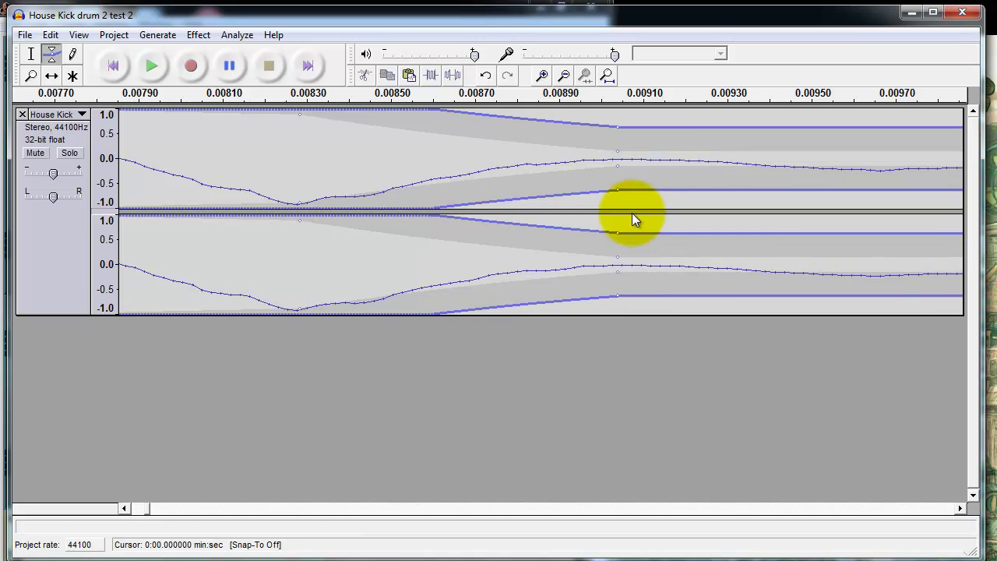
{"action": "scroll", "coordinate": [632, 213], "scroll_direction": "right", "scroll_amount": 3}
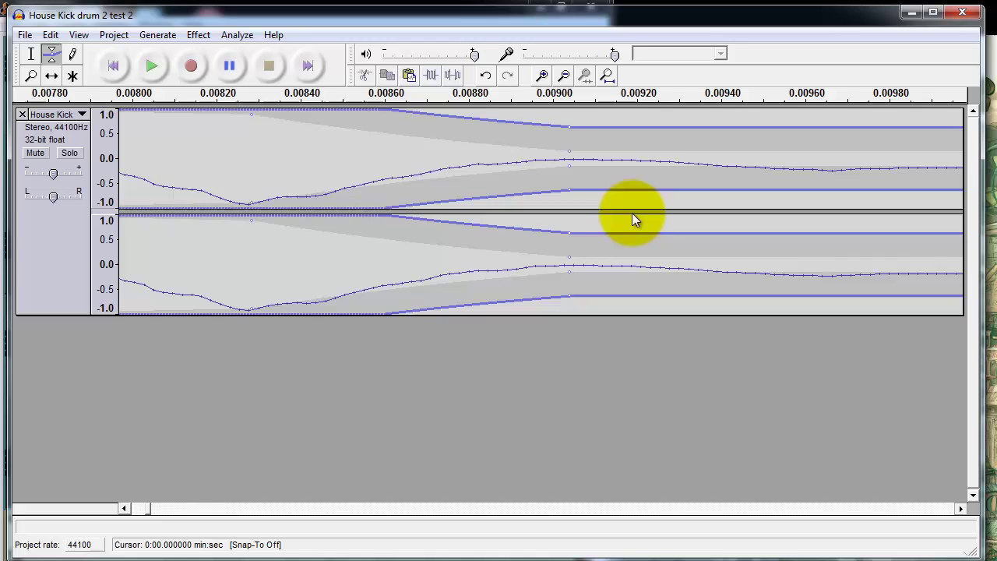
{"action": "left_click_drag", "start_coordinate": [632, 211], "coordinate": [632, 213]}
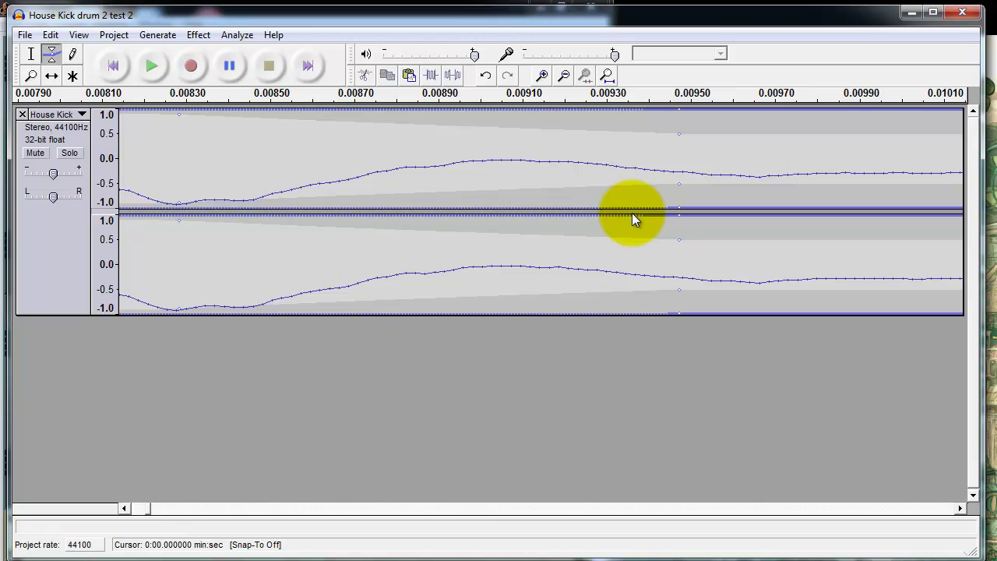
Raise the envelope near 0.0101 seconds and add a slightly higher point at the peak near 0.0126 seconds
{"action": "key", "text": "F4"}
{"action": "right_click", "coordinate": [632, 213]}
{"action": "left_click", "coordinate": [631, 213]}
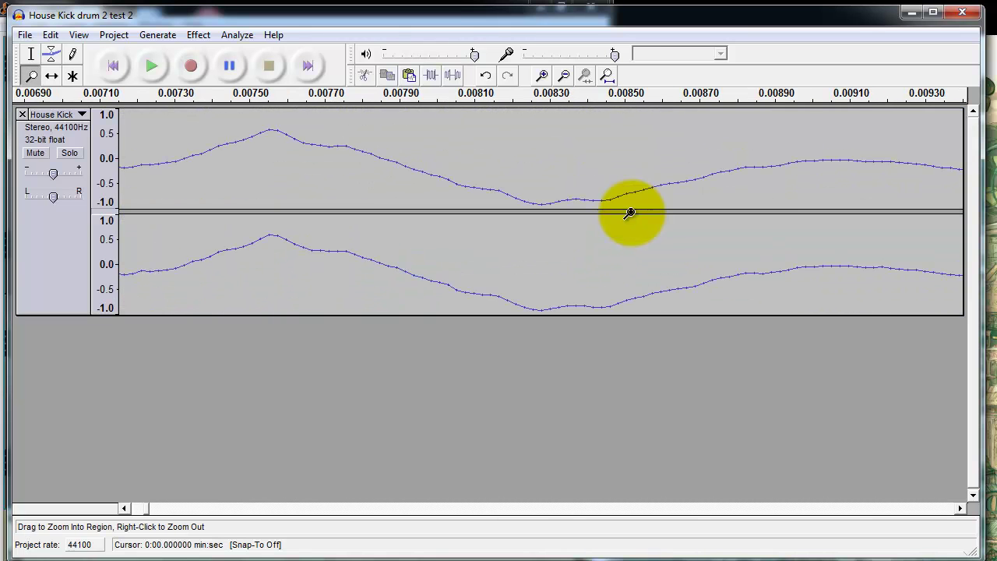
{"action": "right_click", "coordinate": [631, 213]}
{"action": "right_click", "coordinate": [630, 213]}
{"action": "right_click", "coordinate": [630, 213]}
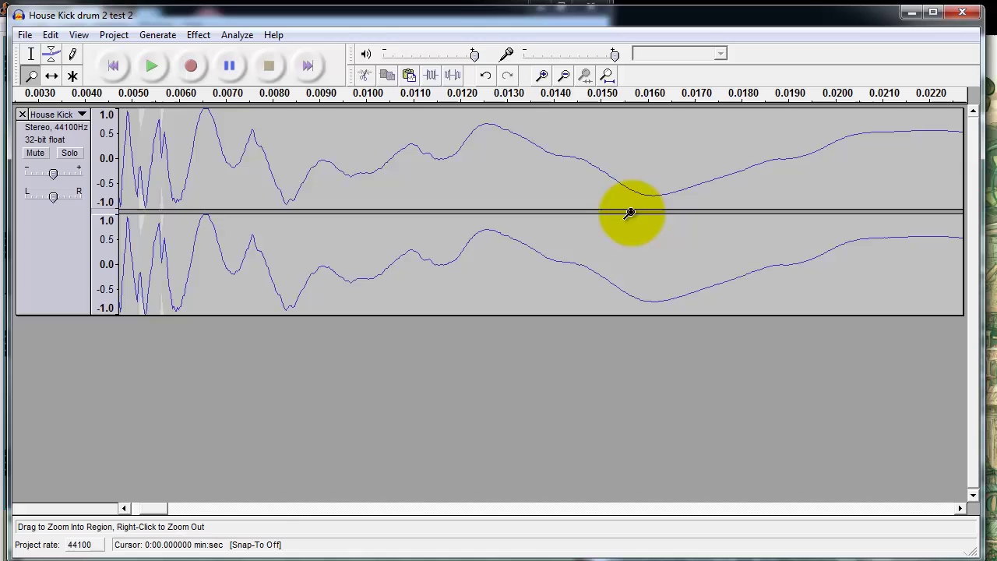
{"action": "key", "text": "F2"}
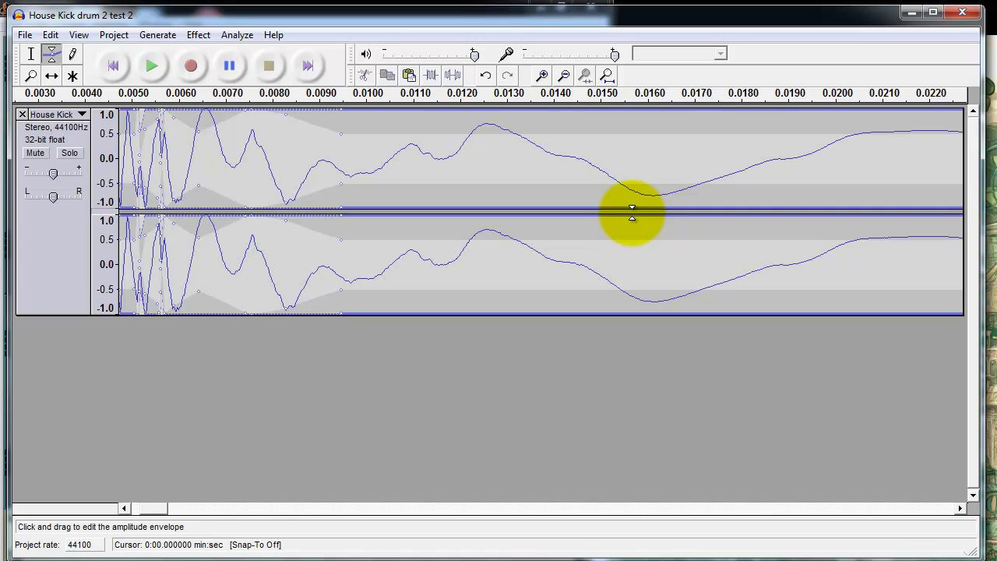
{"action": "mouse_move", "coordinate": [369, 185]}
{"action": "left_mouse_down"}
{"action": "mouse_move", "coordinate": [369, 209]}
{"action": "mouse_move", "coordinate": [370, 196]}
{"action": "left_mouse_up"}
{"action": "left_click_drag", "start_coordinate": [631, 213], "coordinate": [631, 213]}
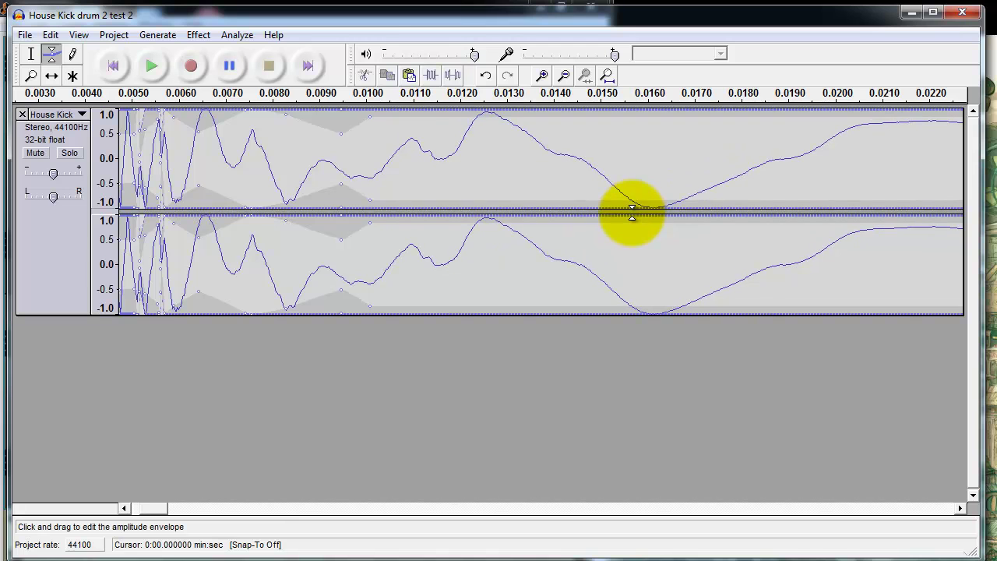
{"action": "left_click_drag", "start_coordinate": [487, 116], "coordinate": [487, 115]}
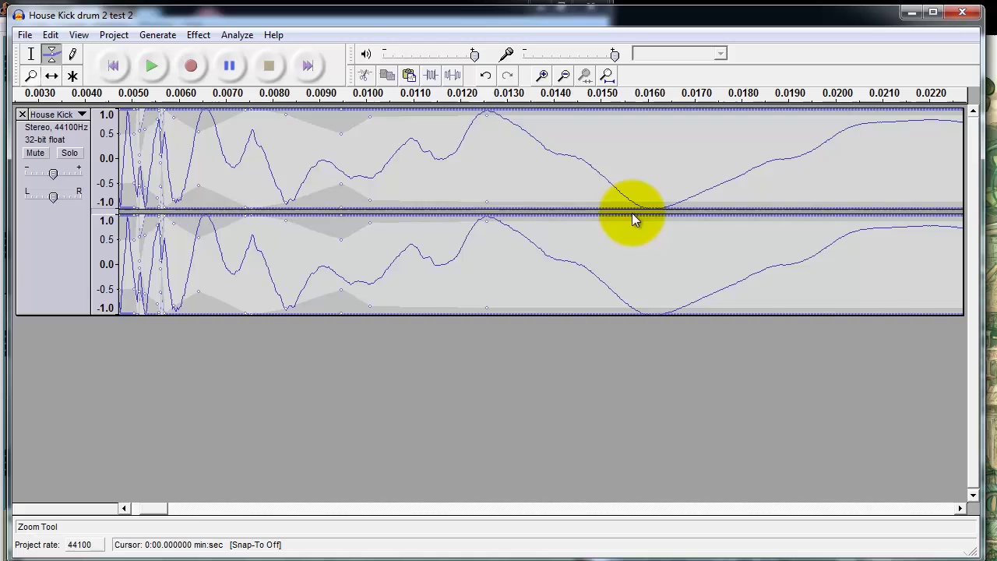
Raise the envelope at the peak near 0.0109 seconds and lower it at the dip near 0.0117 seconds
{"action": "left_click", "coordinate": [30, 75]}
{"action": "left_click_drag", "start_coordinate": [317, 163], "coordinate": [493, 164]}
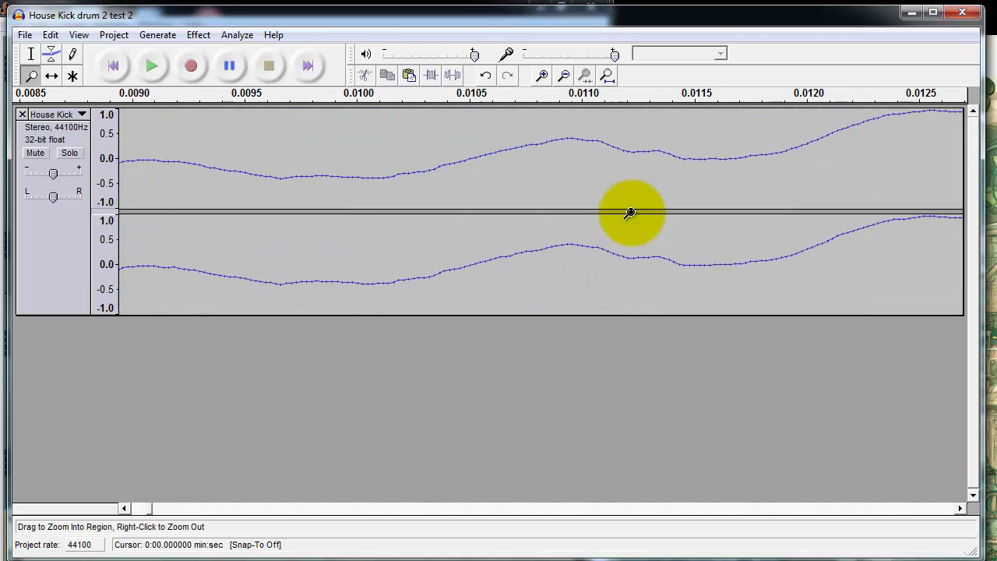
{"action": "right_click", "coordinate": [629, 212]}
{"action": "key", "text": "F2"}
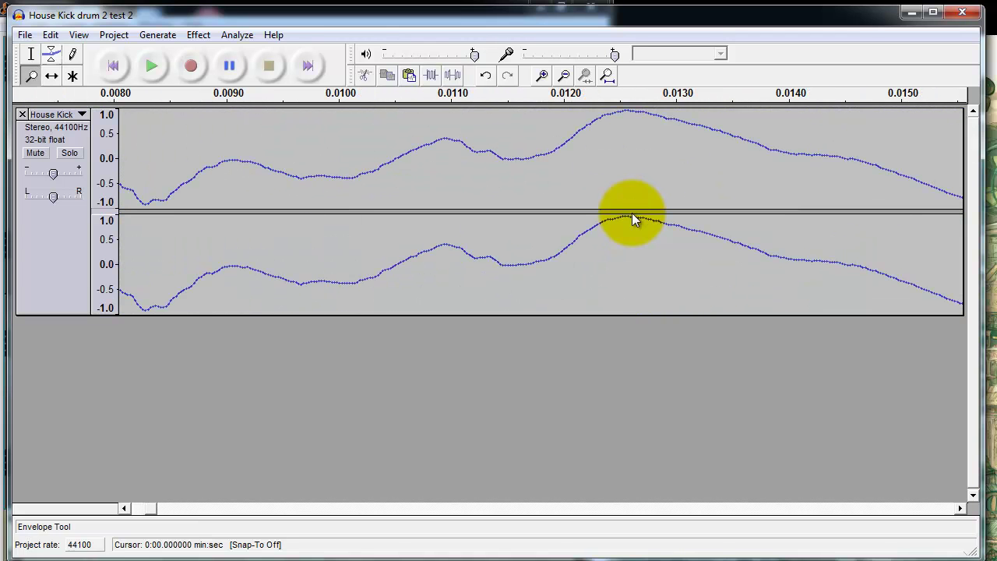
{"action": "mouse_move", "coordinate": [439, 116]}
{"action": "left_mouse_down"}
{"action": "mouse_move", "coordinate": [440, 145]}
{"action": "mouse_move", "coordinate": [440, 116]}
{"action": "left_mouse_up"}
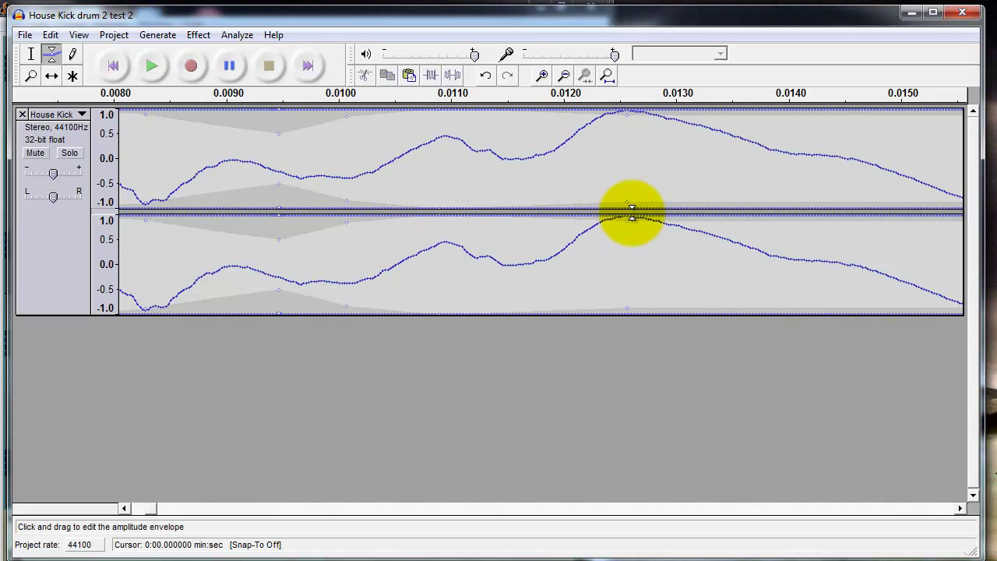
{"action": "mouse_move", "coordinate": [539, 204]}
{"action": "left_mouse_down"}
{"action": "mouse_move", "coordinate": [539, 176]}
{"action": "mouse_move", "coordinate": [539, 208]}
{"action": "mouse_move", "coordinate": [527, 176]}
{"action": "left_mouse_up"}
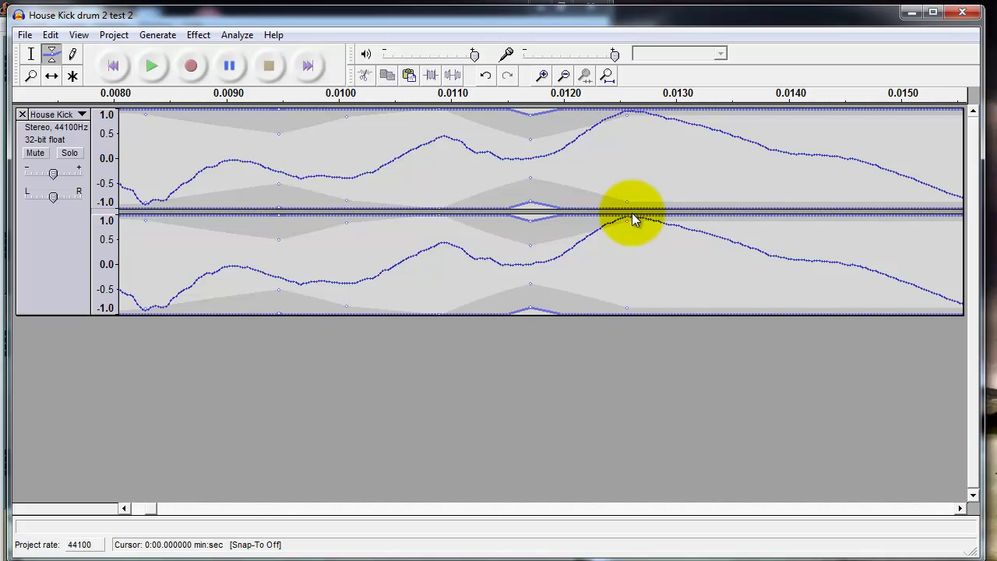
Lower the envelope slightly at the trough near 0.0161 seconds and to about half amplitude from 0.0285 seconds onward
{"action": "scroll", "coordinate": [632, 213], "scroll_direction": "right", "scroll_amount": 5}
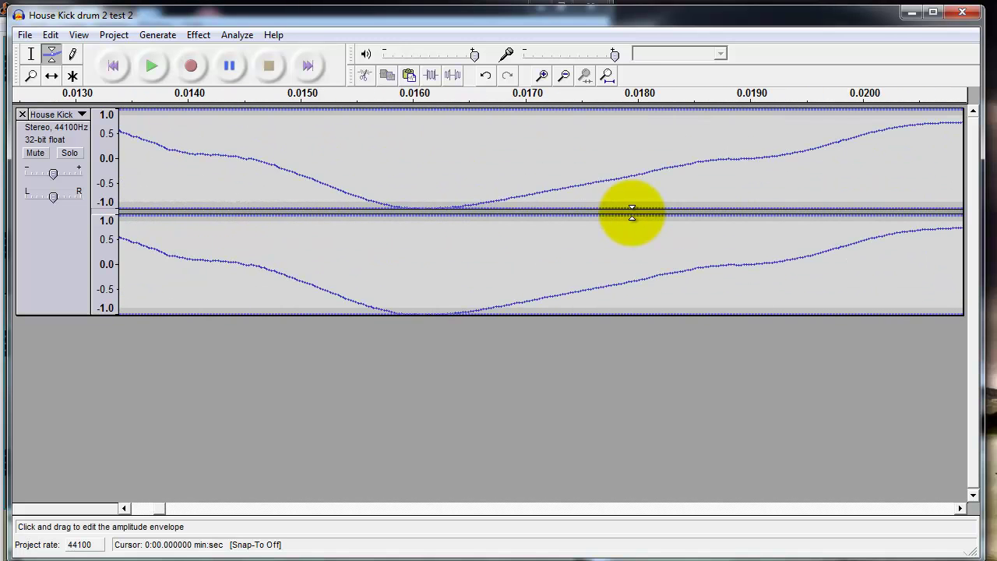
{"action": "mouse_move", "coordinate": [503, 202]}
{"action": "left_mouse_down"}
{"action": "mouse_move", "coordinate": [501, 179]}
{"action": "mouse_move", "coordinate": [484, 198]}
{"action": "mouse_move", "coordinate": [438, 209]}
{"action": "mouse_move", "coordinate": [424, 198]}
{"action": "left_mouse_up"}
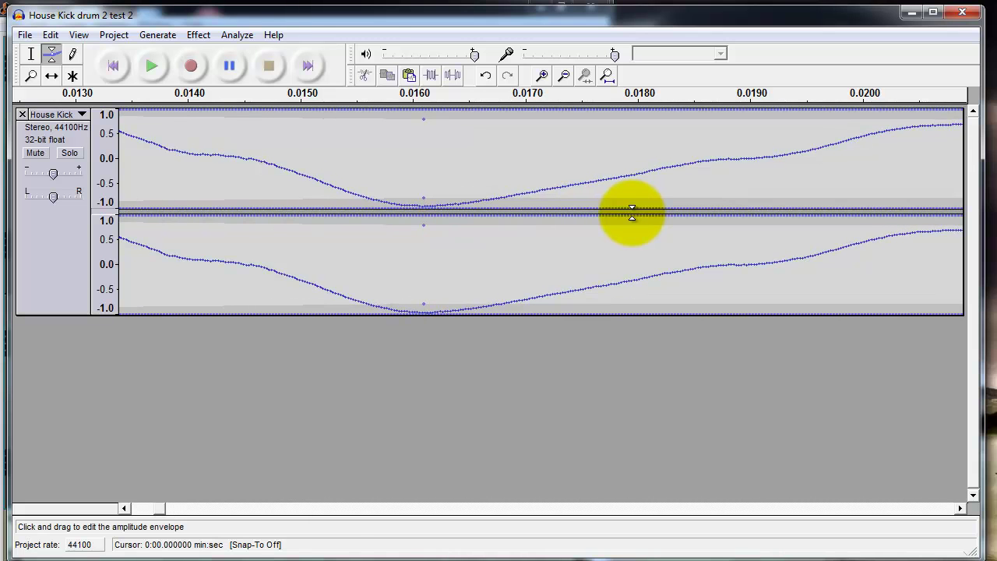
{"action": "scroll", "coordinate": [632, 213], "scroll_direction": "right", "scroll_amount": 4}
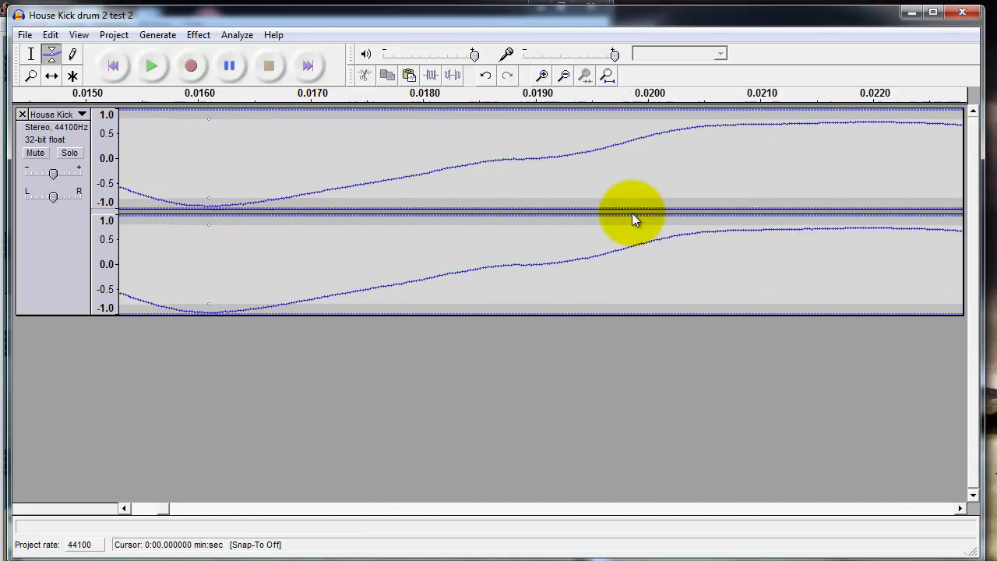
{"action": "scroll", "coordinate": [632, 213], "scroll_direction": "right", "scroll_amount": 4}
{"action": "key", "text": "F4"}
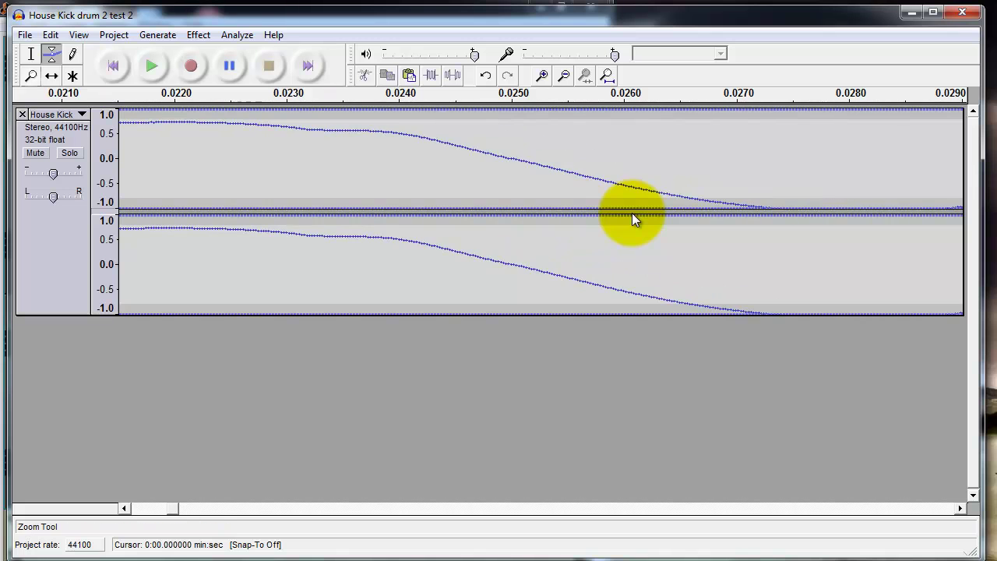
{"action": "right_click", "coordinate": [630, 213]}
{"action": "right_click", "coordinate": [630, 213]}
{"action": "right_click", "coordinate": [630, 212]}
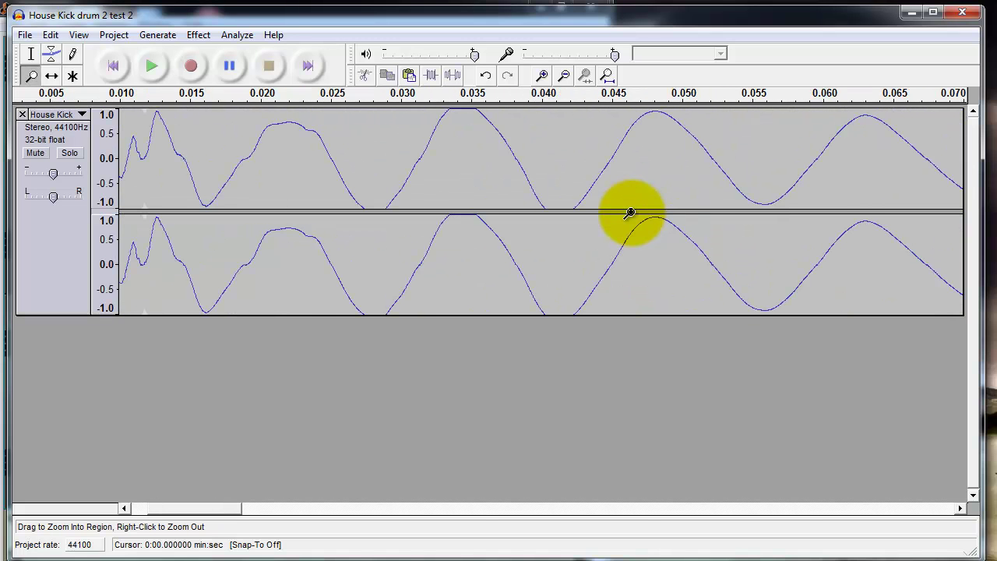
{"action": "right_click", "coordinate": [629, 213]}
{"action": "right_click", "coordinate": [630, 213]}
{"action": "left_click", "coordinate": [630, 213]}
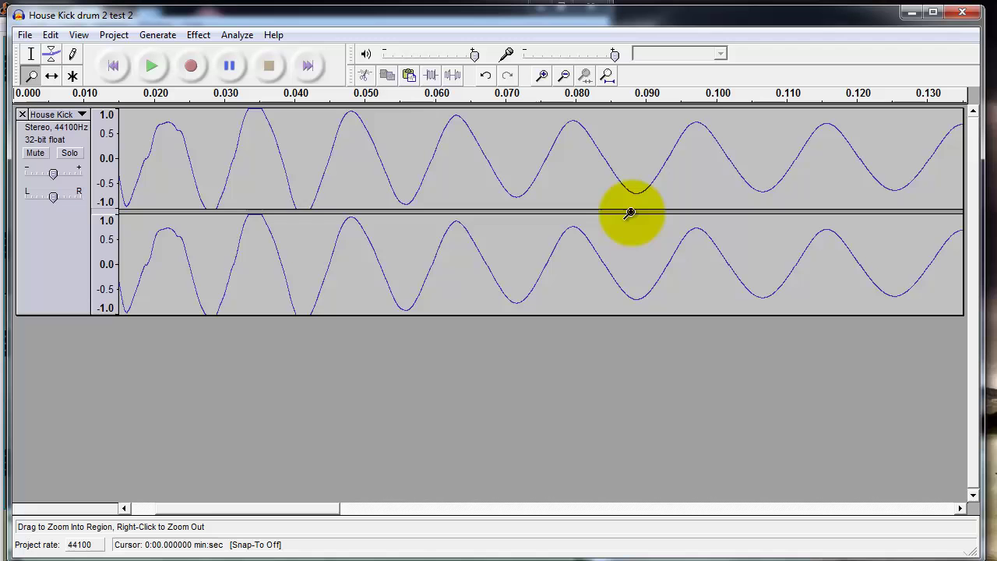
{"action": "key", "text": "F1"}
{"action": "key", "text": "F5"}
{"action": "key", "text": "F2"}
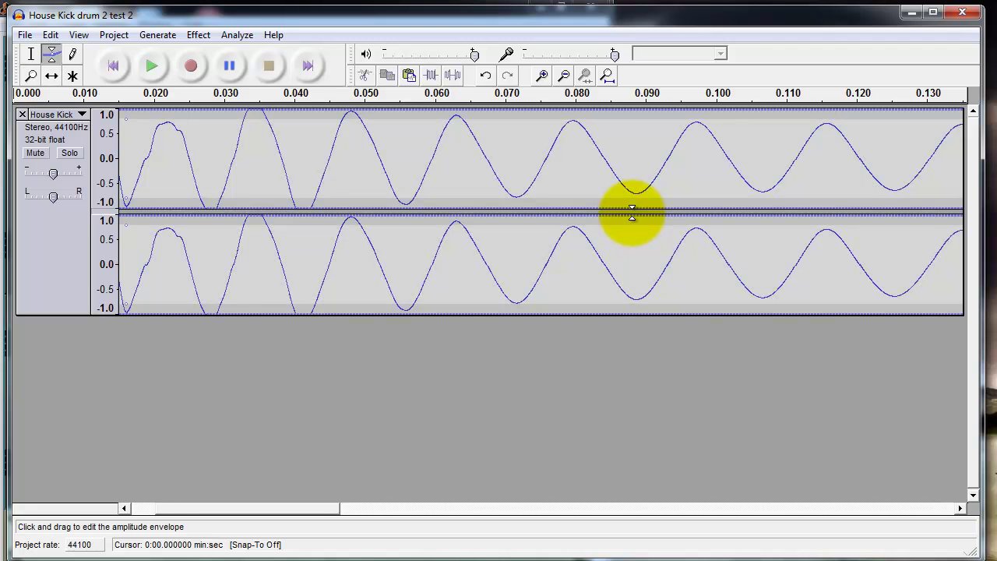
{"action": "left_click_drag", "start_coordinate": [267, 118], "coordinate": [215, 130]}
{"action": "left_click_drag", "start_coordinate": [632, 212], "coordinate": [632, 213]}
Play the edited kick from the start and look over the waves following the transient
{"action": "key", "text": "Home"}
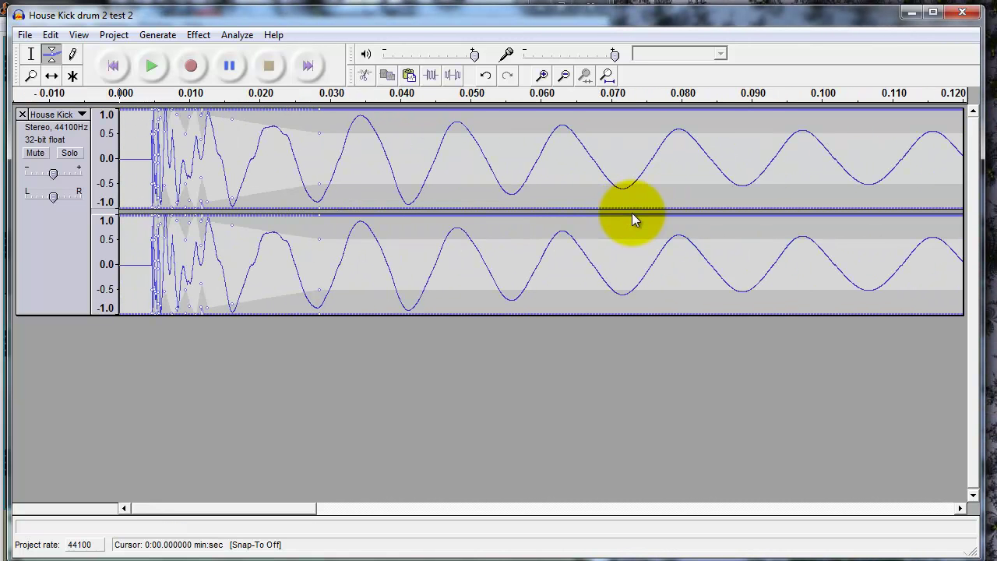
{"action": "key", "text": "space"}
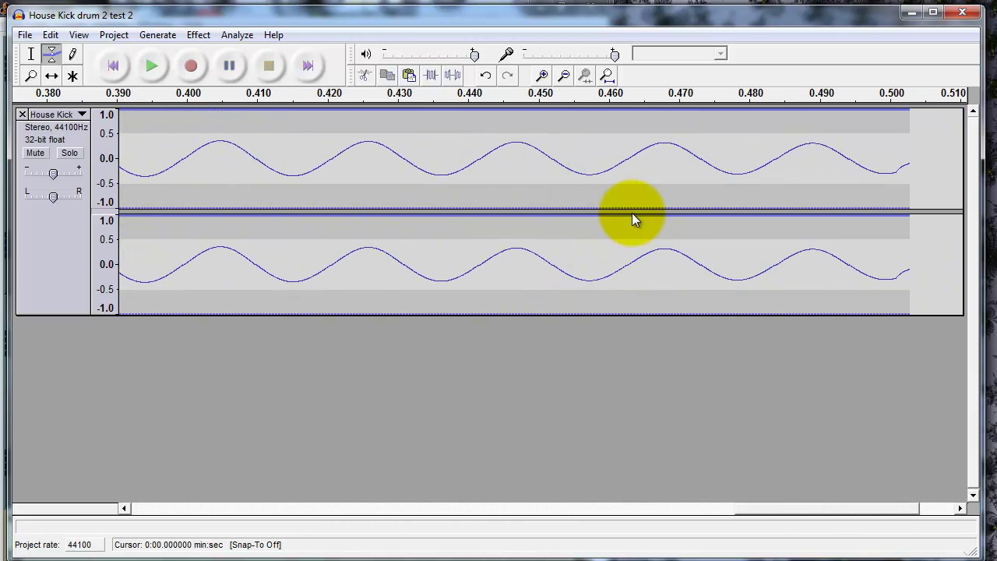
{"action": "scroll", "coordinate": [632, 212], "scroll_direction": "left", "scroll_amount": 5}
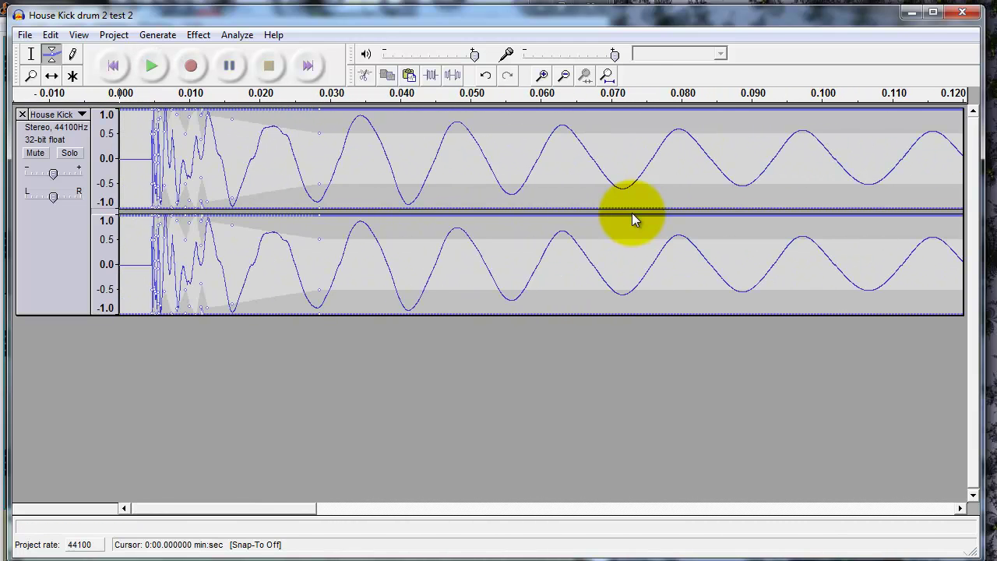
{"action": "scroll", "coordinate": [632, 213], "scroll_direction": "right", "scroll_amount": 3}
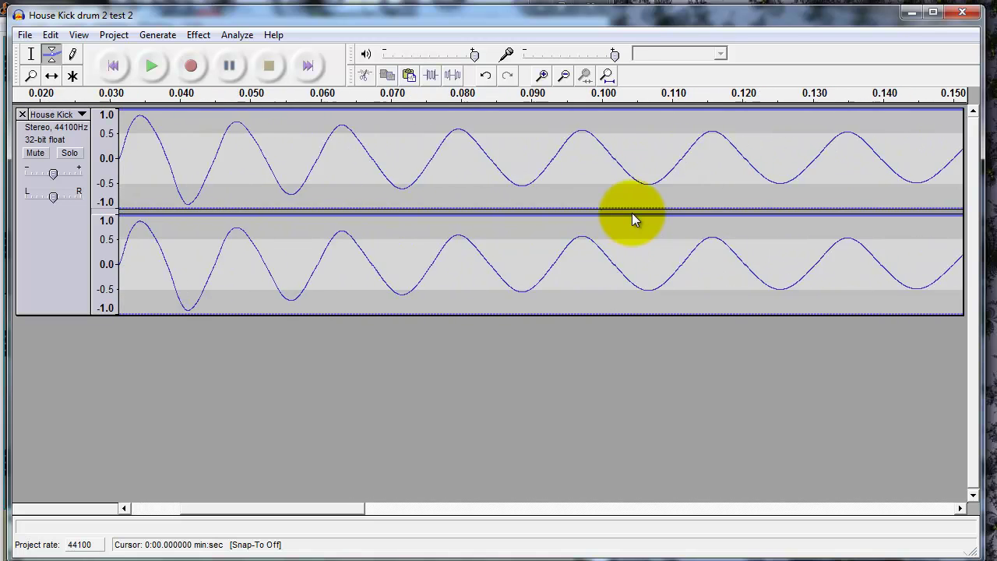
Add an envelope point near 0.076 seconds and shape a curved fade-out from about 0.327 seconds to silence near 0.39 seconds
{"action": "key", "text": "ctrl+f"}
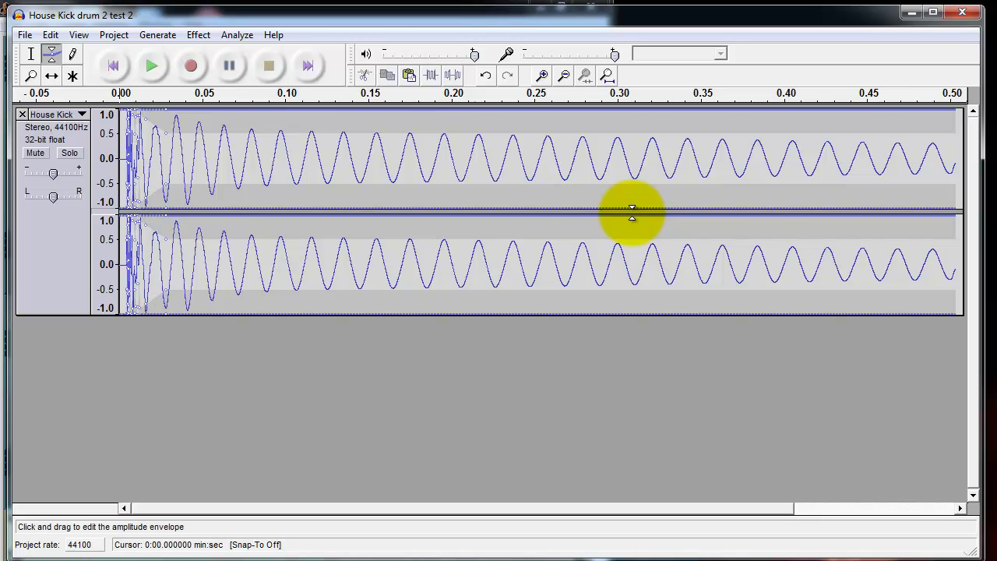
{"action": "key", "text": "ctrl+z"}
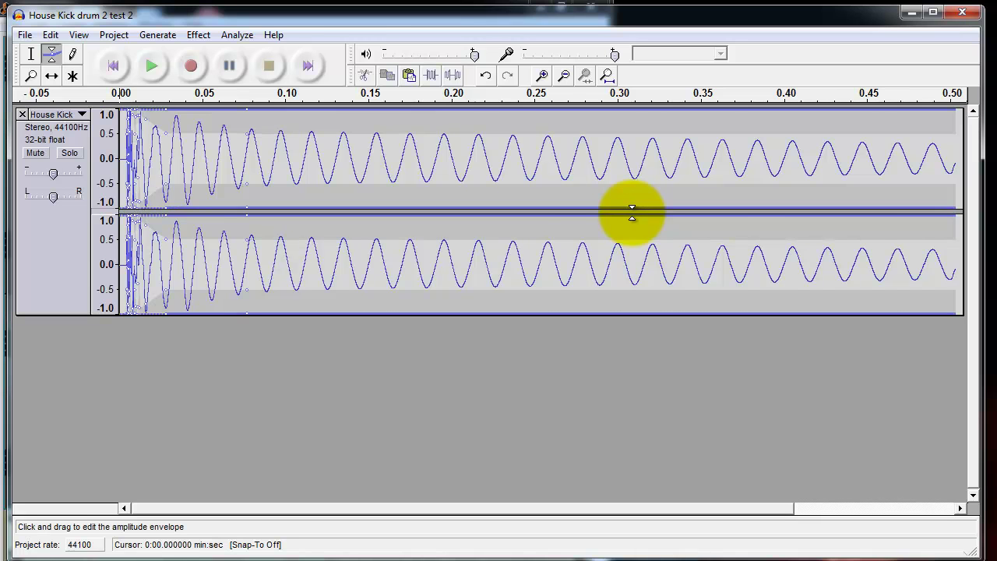
{"action": "left_click_drag", "start_coordinate": [441, 111], "coordinate": [523, 110]}
{"action": "key", "text": "ctrl+z"}
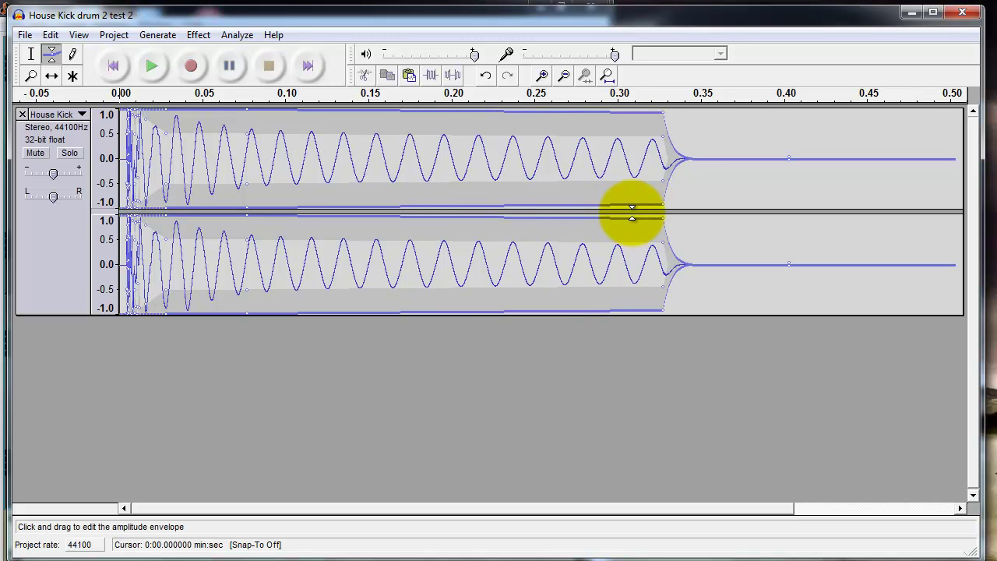
{"action": "left_click_drag", "start_coordinate": [632, 209], "coordinate": [632, 212]}
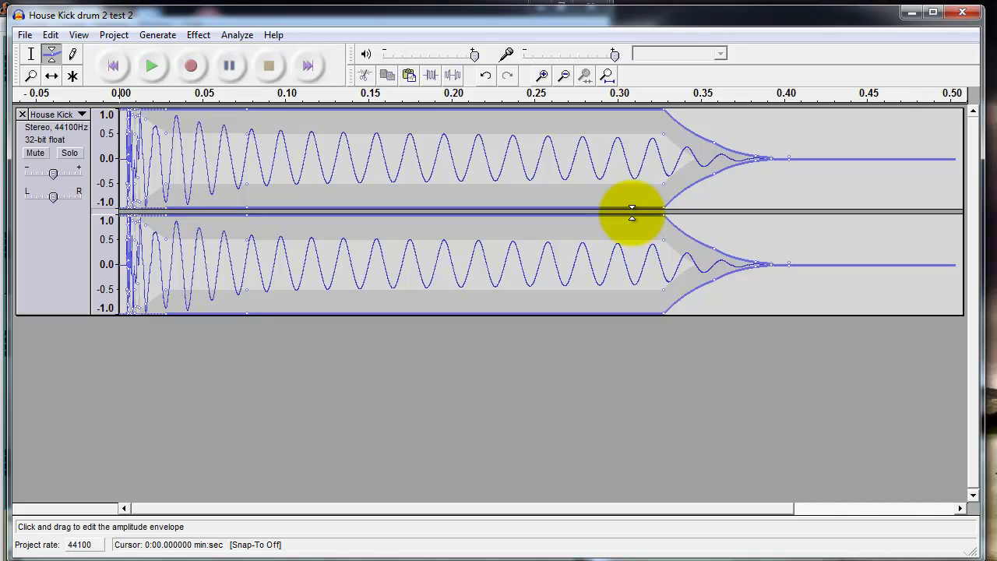
Play the kick back to hear the shortened tail with its fade-out
{"action": "key", "text": "space"}
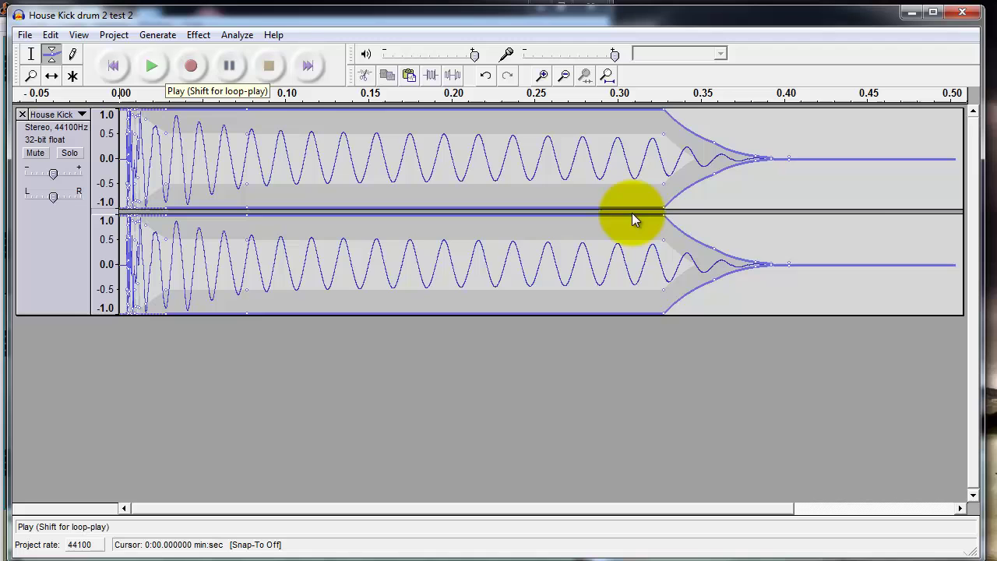
{"action": "key", "text": "space"}
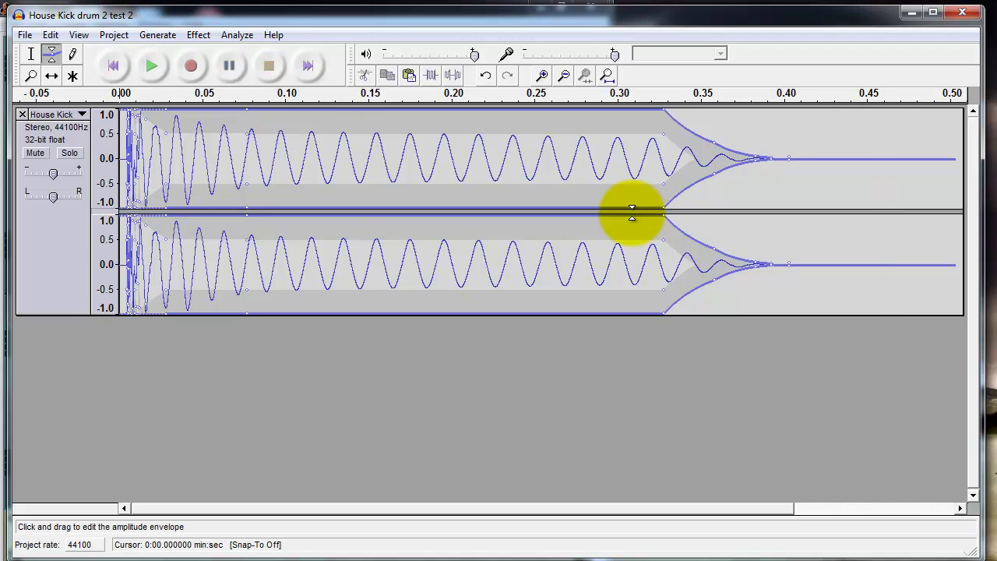
{"action": "key", "text": "space"}
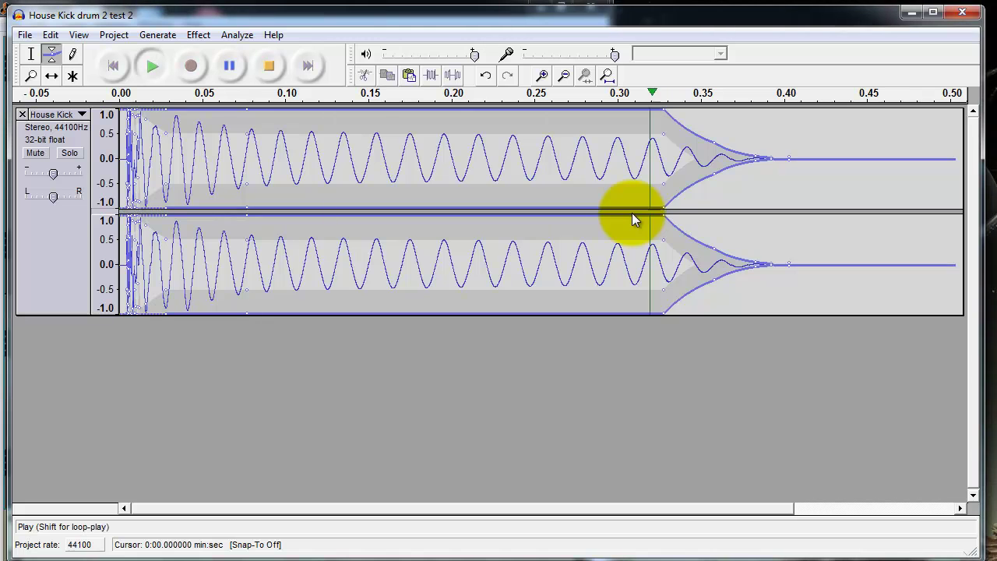
Add a slightly raised envelope point near 0.18 seconds and boost the waves around 0.07 to 0.105 seconds
{"action": "left_click_drag", "start_coordinate": [351, 134], "coordinate": [623, 123]}
{"action": "left_click_drag", "start_coordinate": [631, 212], "coordinate": [632, 212]}
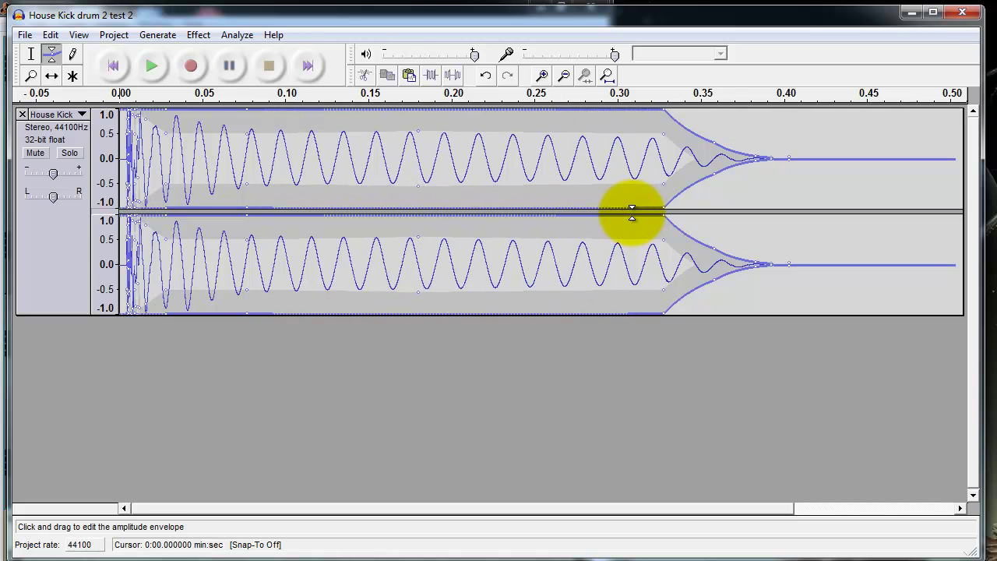
{"action": "mouse_move", "coordinate": [255, 133]}
{"action": "left_mouse_down"}
{"action": "mouse_move", "coordinate": [256, 121]}
{"action": "mouse_move", "coordinate": [257, 131]}
{"action": "mouse_move", "coordinate": [243, 128]}
{"action": "mouse_move", "coordinate": [240, 117]}
{"action": "mouse_move", "coordinate": [326, 118]}
{"action": "mouse_move", "coordinate": [237, 125]}
{"action": "left_mouse_up"}
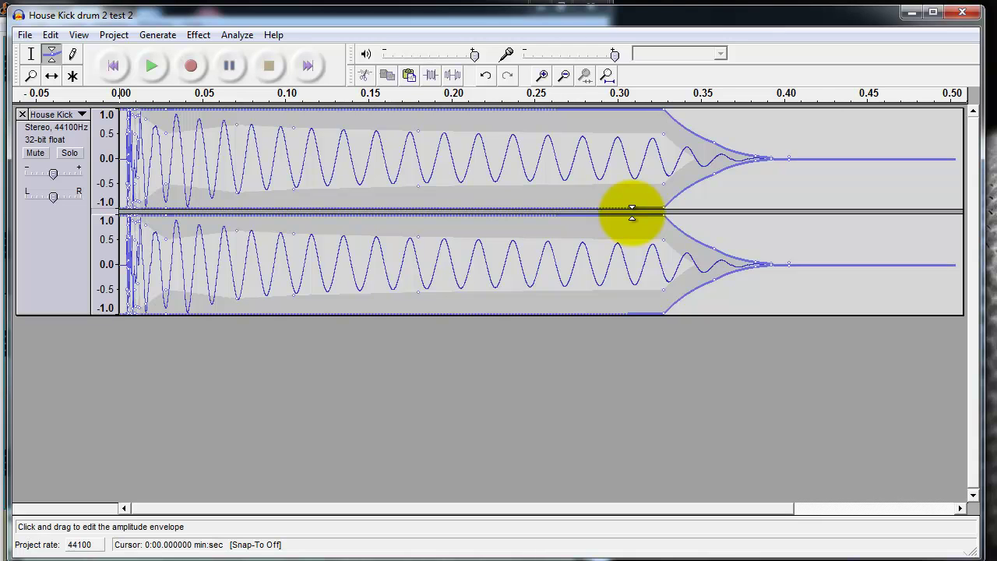
Lower the envelope near 0.11 and 0.18 seconds and move the fade-out's start lower and earlier, to about 0.316 seconds
{"action": "left_click_drag", "start_coordinate": [294, 128], "coordinate": [304, 135]}
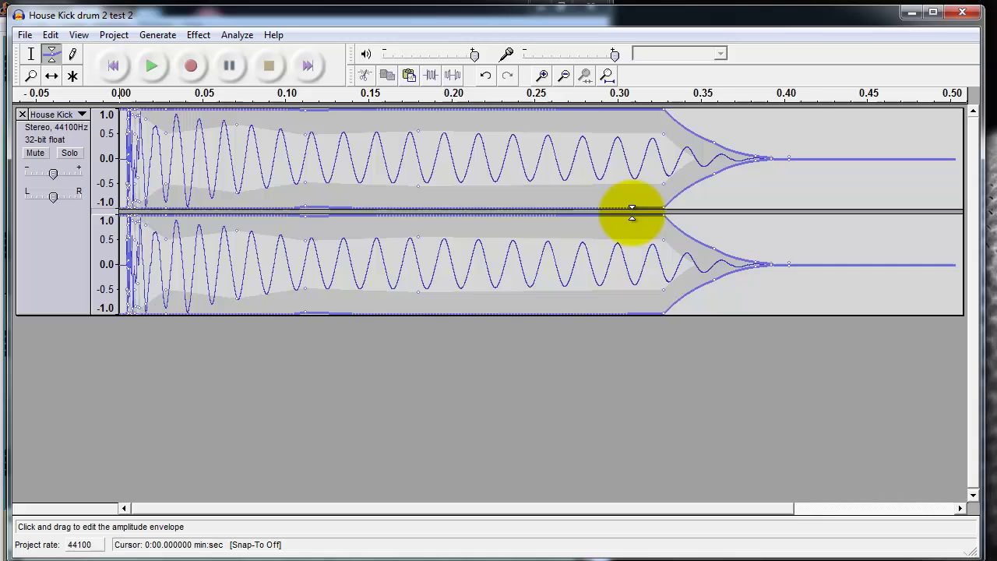
{"action": "left_click_drag", "start_coordinate": [418, 131], "coordinate": [424, 140]}
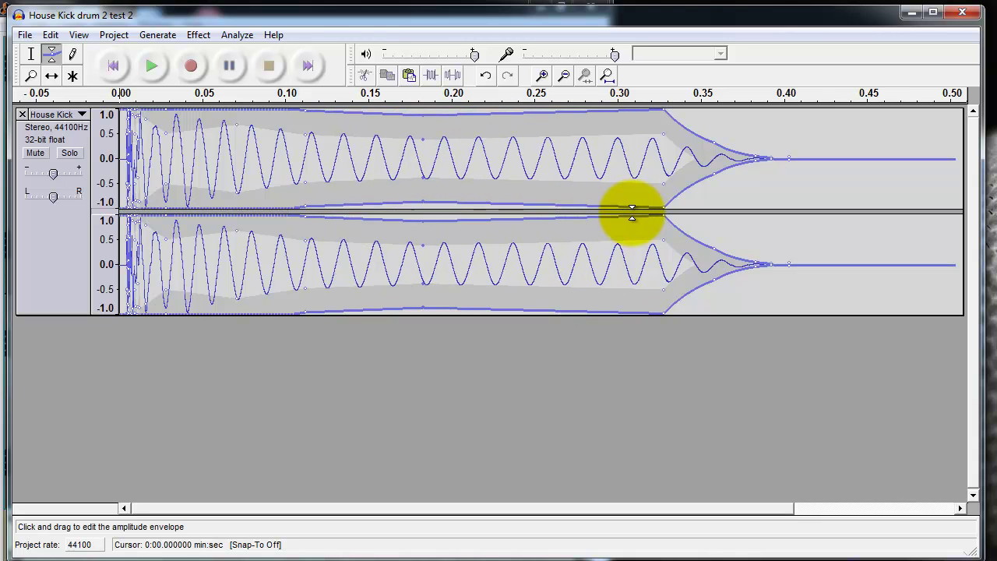
{"action": "left_click_drag", "start_coordinate": [663, 134], "coordinate": [646, 141]}
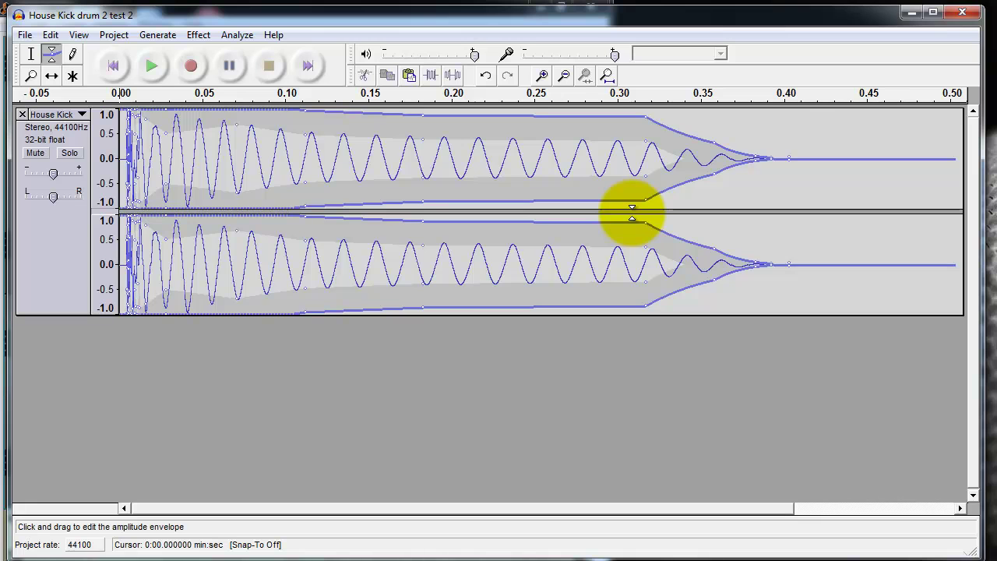
Raise the envelope to full level near 0.12 and 0.19 seconds and move the fade-out's start to full level at about 0.3 seconds
{"action": "key", "text": "space"}
{"action": "left_click_drag", "start_coordinate": [305, 135], "coordinate": [320, 128]}
{"action": "left_click_drag", "start_coordinate": [423, 140], "coordinate": [435, 134]}
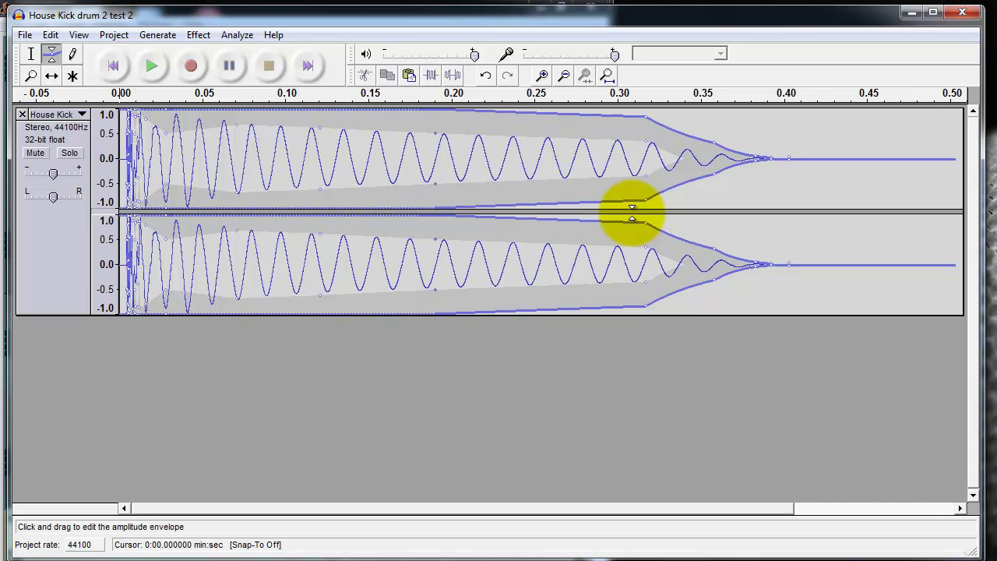
{"action": "left_click_drag", "start_coordinate": [646, 141], "coordinate": [614, 132]}
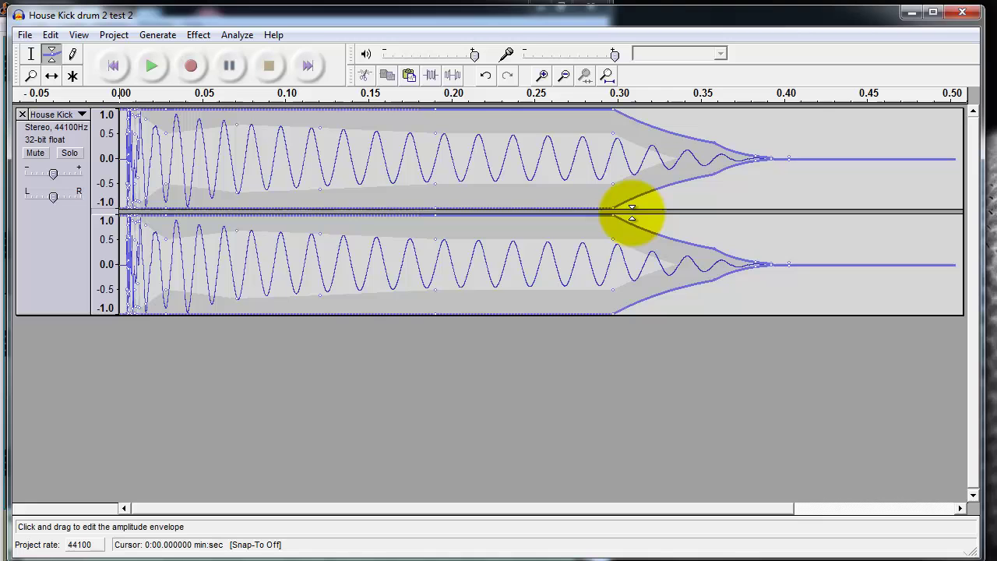
Extend the fade-out by raising the envelope near 0.36 seconds and curving it to silence near 0.42 seconds, and play the kick back
{"action": "left_click_drag", "start_coordinate": [715, 142], "coordinate": [719, 136]}
{"action": "mouse_move", "coordinate": [789, 158]}
{"action": "left_mouse_down"}
{"action": "mouse_move", "coordinate": [806, 158]}
{"action": "mouse_move", "coordinate": [777, 159]}
{"action": "mouse_move", "coordinate": [791, 147]}
{"action": "mouse_move", "coordinate": [757, 153]}
{"action": "mouse_move", "coordinate": [817, 159]}
{"action": "mouse_move", "coordinate": [721, 121]}
{"action": "left_mouse_up"}
{"action": "key", "text": "space"}
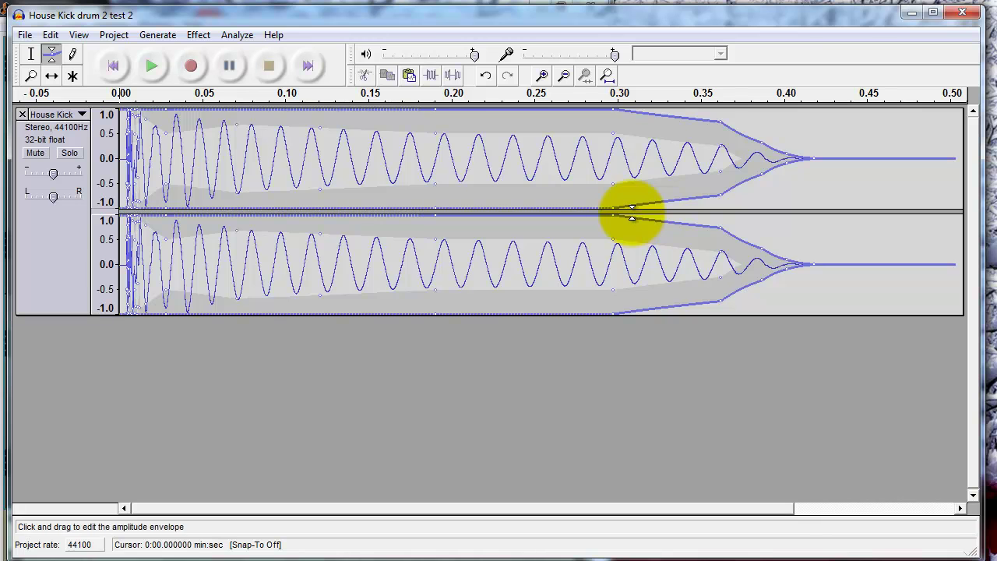
Start exporting the kick as a WAV file and check the existing file names in the Test folder
{"action": "key", "text": "alt+f"}
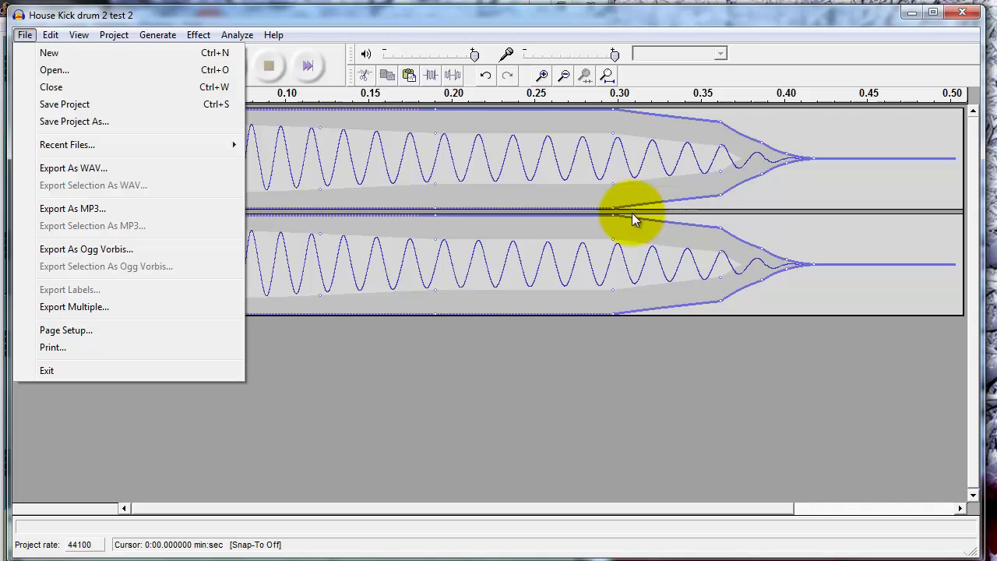
{"action": "key", "text": "e"}
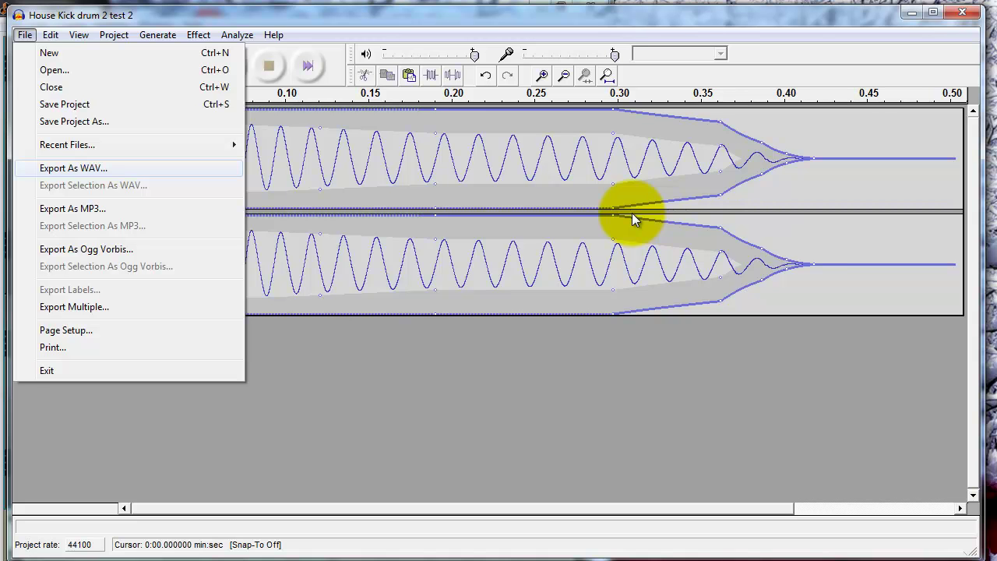
{"action": "key", "text": "Return"}
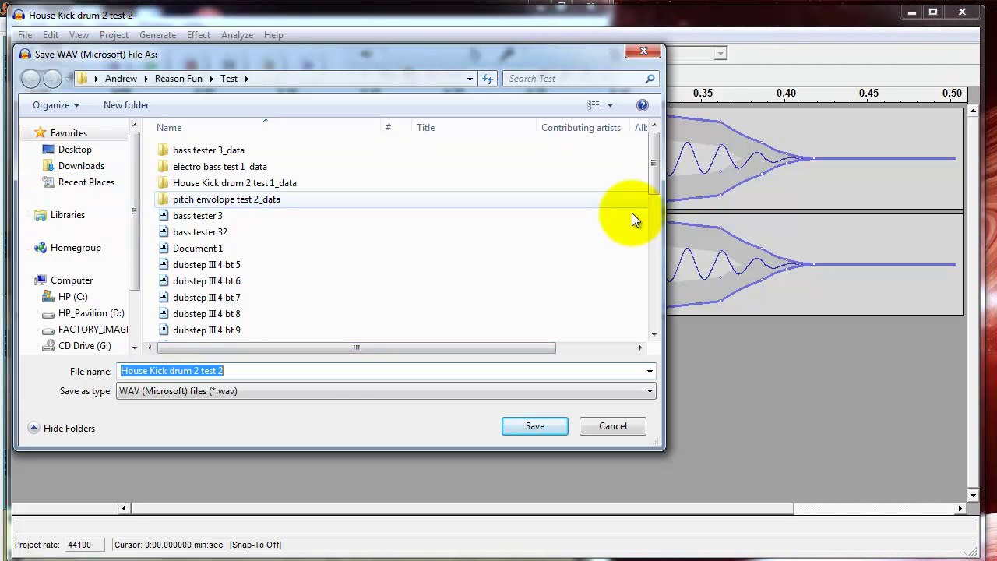
{"action": "scroll", "coordinate": [633, 218], "scroll_direction": "down", "scroll_amount": 2}
{"action": "scroll", "coordinate": [634, 218], "scroll_direction": "down", "scroll_amount": 6}
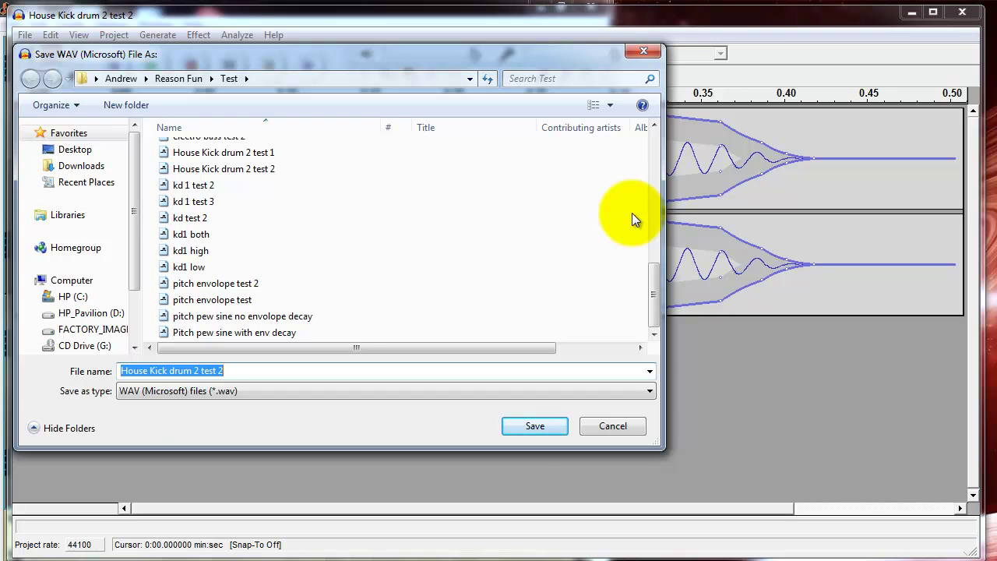
Name the exported WAV file "House kick drum final" and save it
{"action": "type", "text": "Kic"}
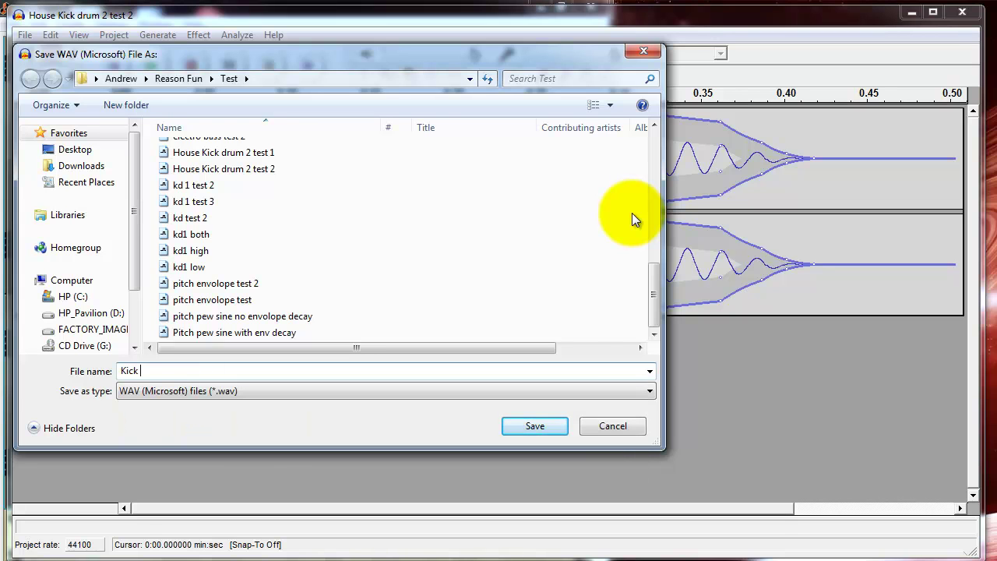
{"action": "type", "text": "k"}
{"action": "key", "text": "BackSpace"}
{"action": "key", "text": "BackSpace"}
{"action": "key", "text": "BackSpace"}
{"action": "key", "text": "BackSpace"}
{"action": "type", "text": "Hou"}
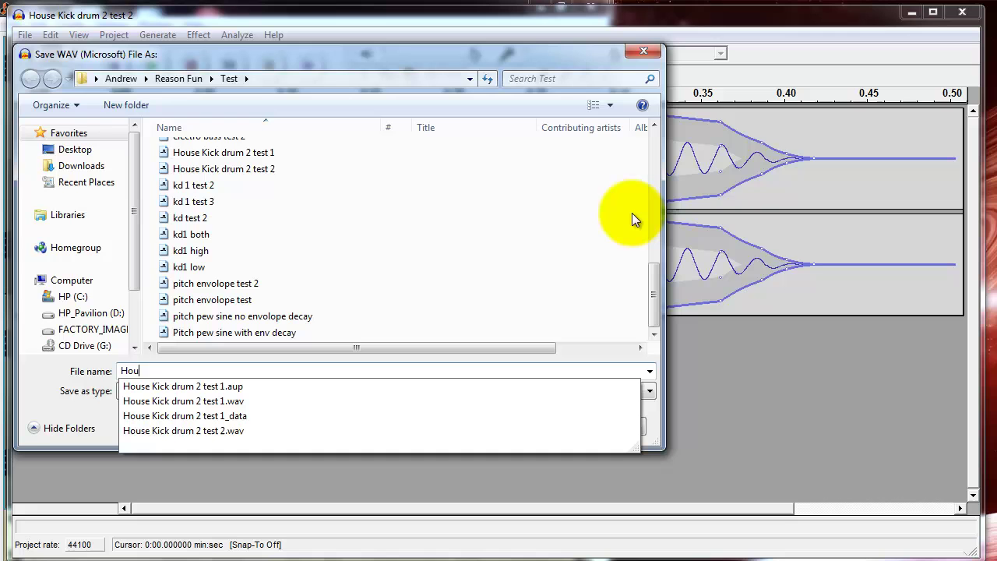
{"action": "type", "text": "se kick drum final"}
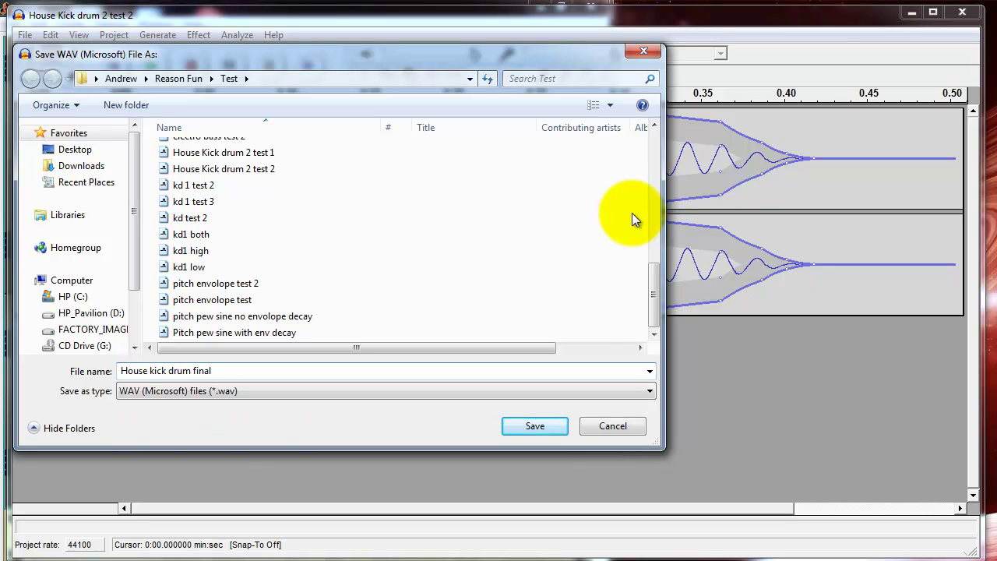
{"action": "key", "text": "Return"}
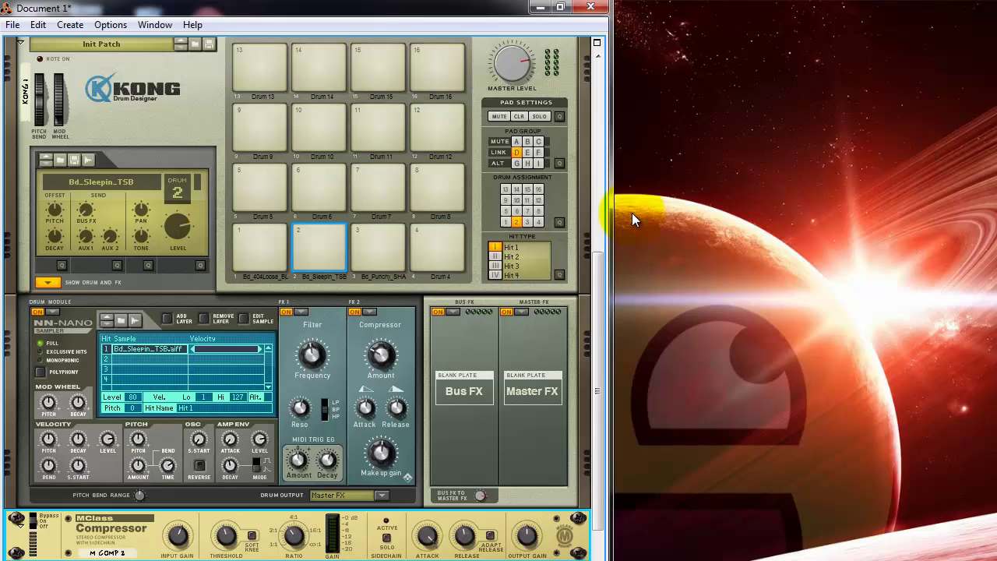
Switch to Reason and delete the Kong drum machine from the rack
{"action": "scroll", "coordinate": [633, 219], "scroll_direction": "up", "scroll_amount": 2}
{"action": "left_click", "coordinate": [169, 217]}
{"action": "right_click", "coordinate": [169, 217]}
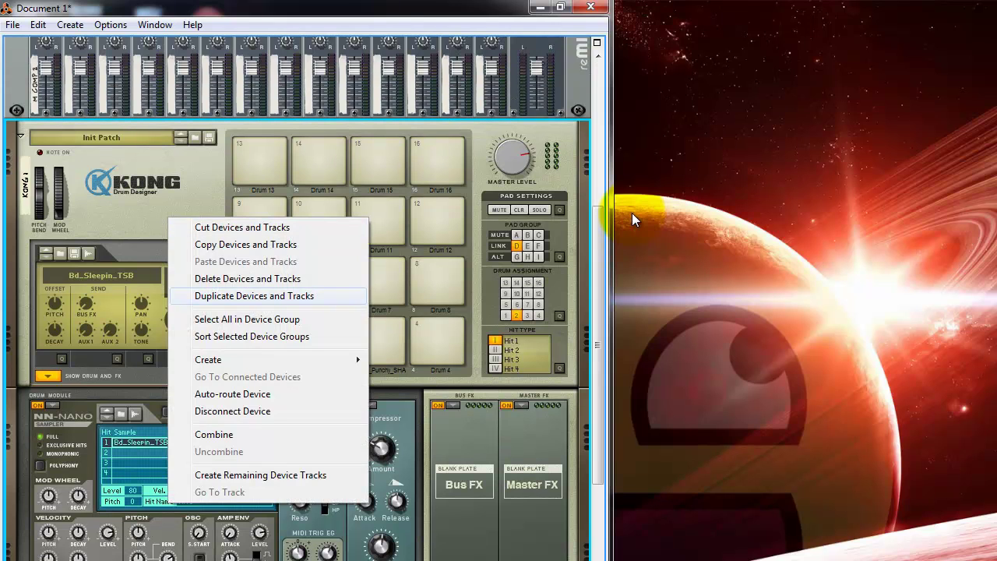
{"action": "left_click", "coordinate": [243, 278]}
{"action": "key", "text": "Return"}
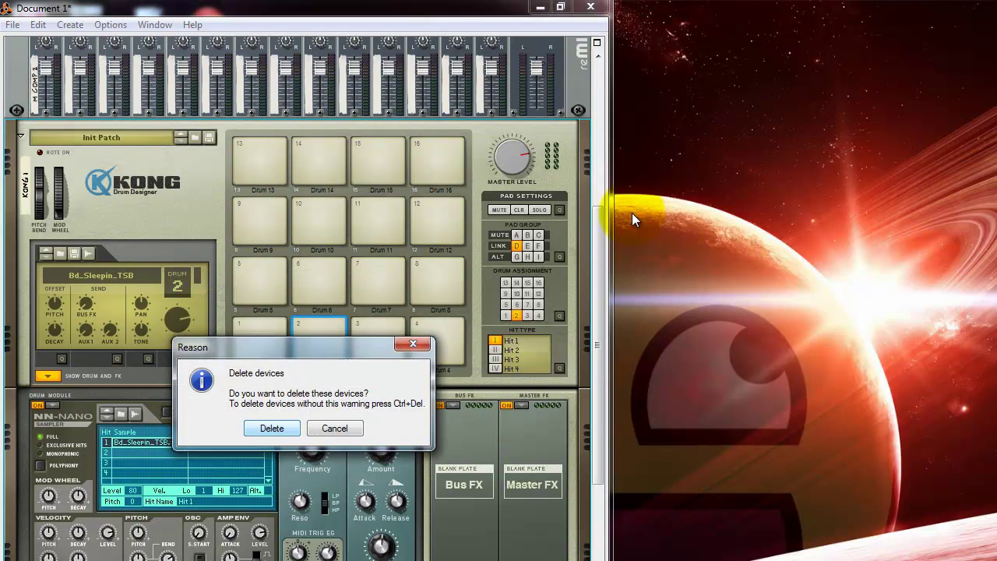
Create an NN-XT Advanced Sampler in the rack below the mixer
{"action": "key", "text": "shift+F10"}
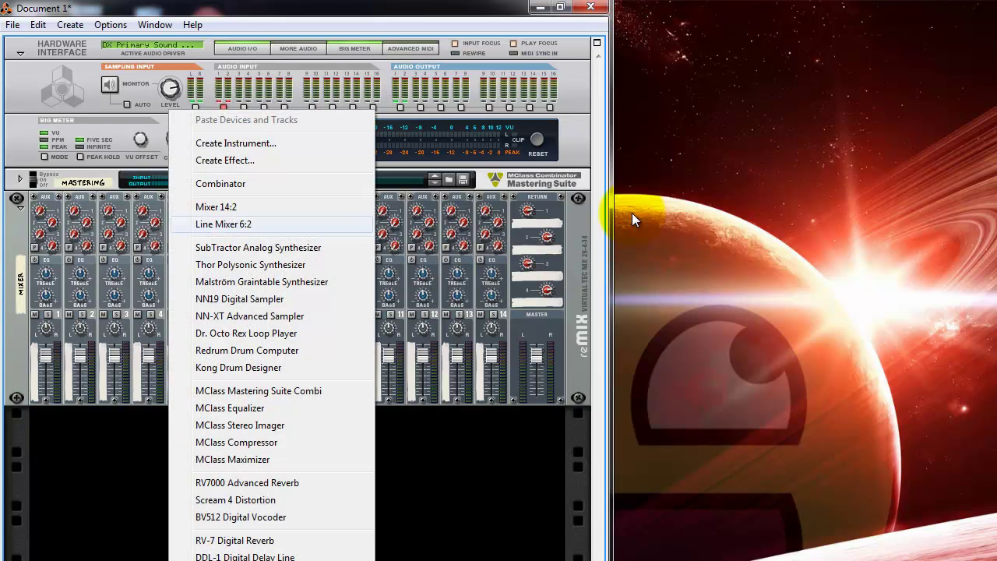
{"action": "key", "text": "Down"}
{"action": "key", "text": "Down"}
{"action": "key", "text": "Down"}
{"action": "key", "text": "Down"}
{"action": "key", "text": "Down"}
{"action": "key", "text": "Down"}
{"action": "key", "text": "Down"}
{"action": "key", "text": "Down"}
{"action": "key", "text": "Down"}
{"action": "key", "text": "Down"}
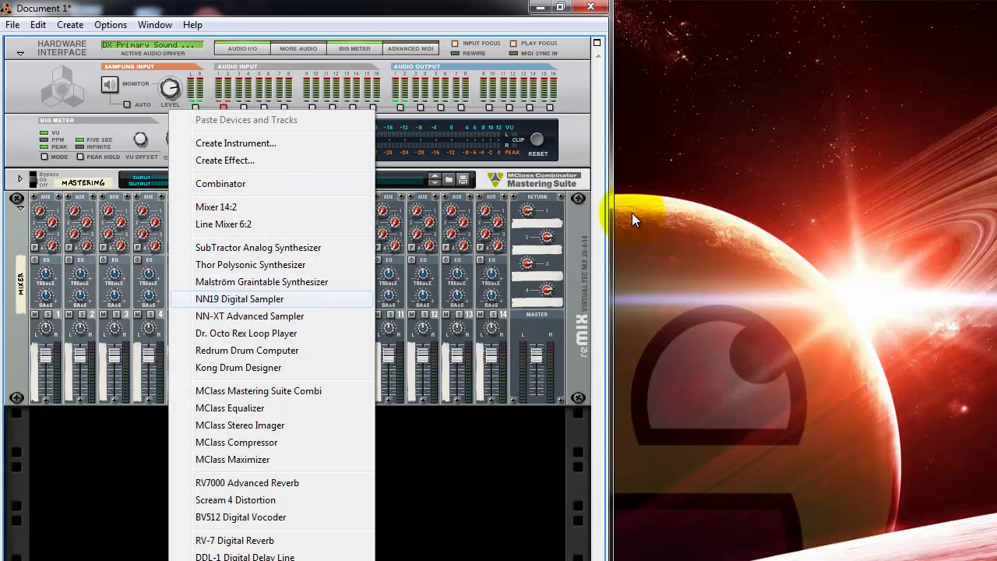
{"action": "key", "text": "Return"}
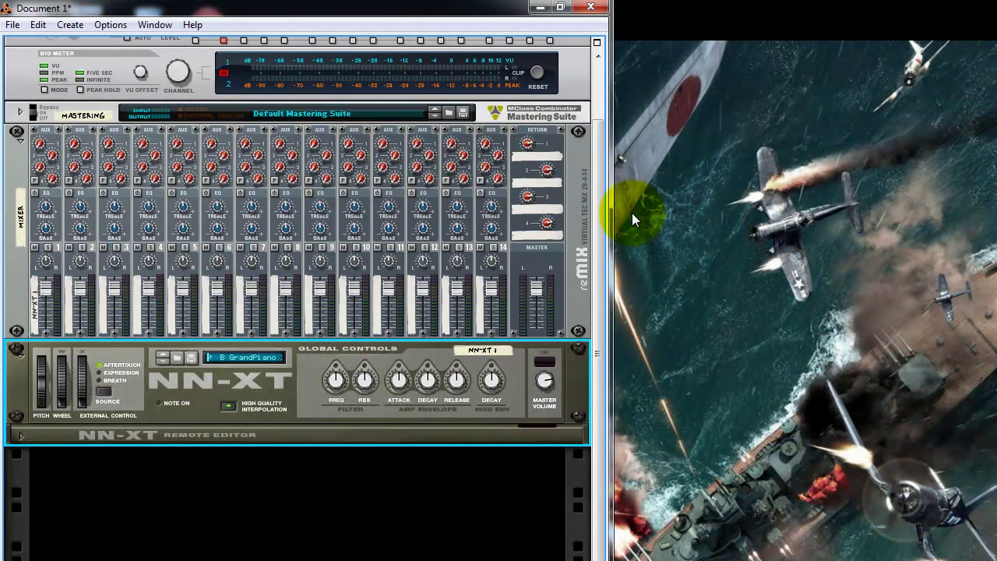
Initialize the NN-XT's patch and expand its remote editor
{"action": "key", "text": "shift+F10"}
{"action": "key", "text": "b"}
{"action": "key", "text": "Down"}
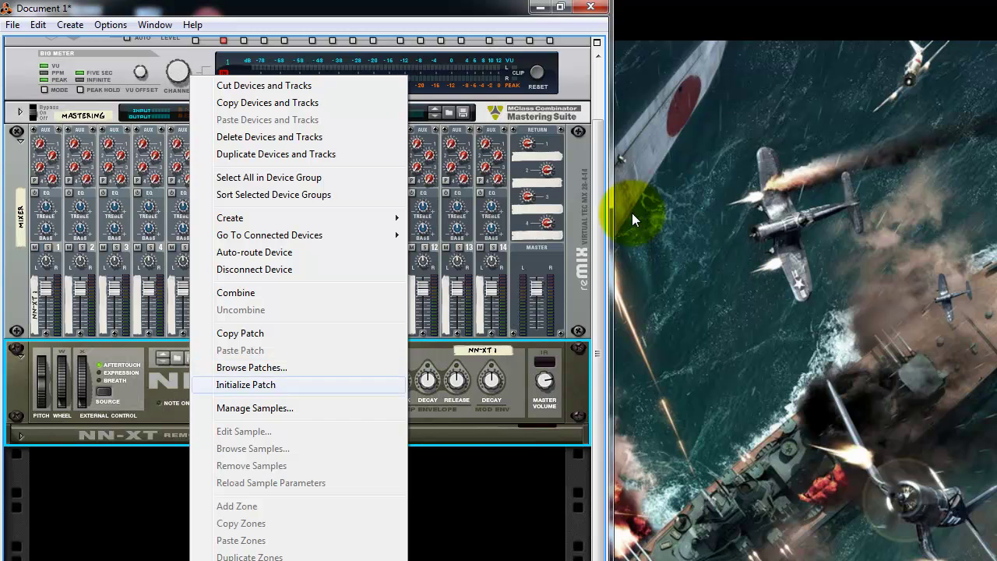
{"action": "key", "text": "Return"}
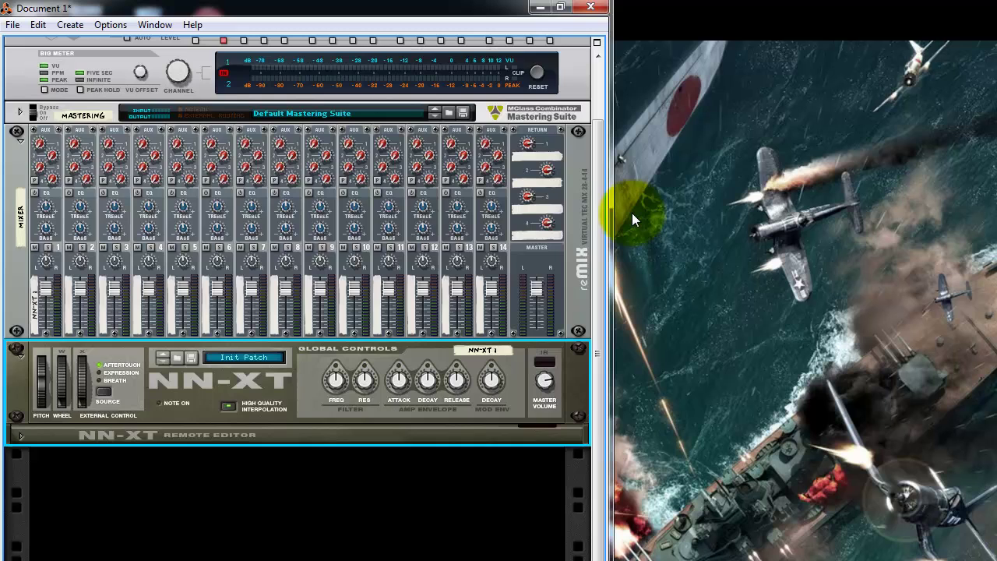
{"action": "key", "text": "Right"}
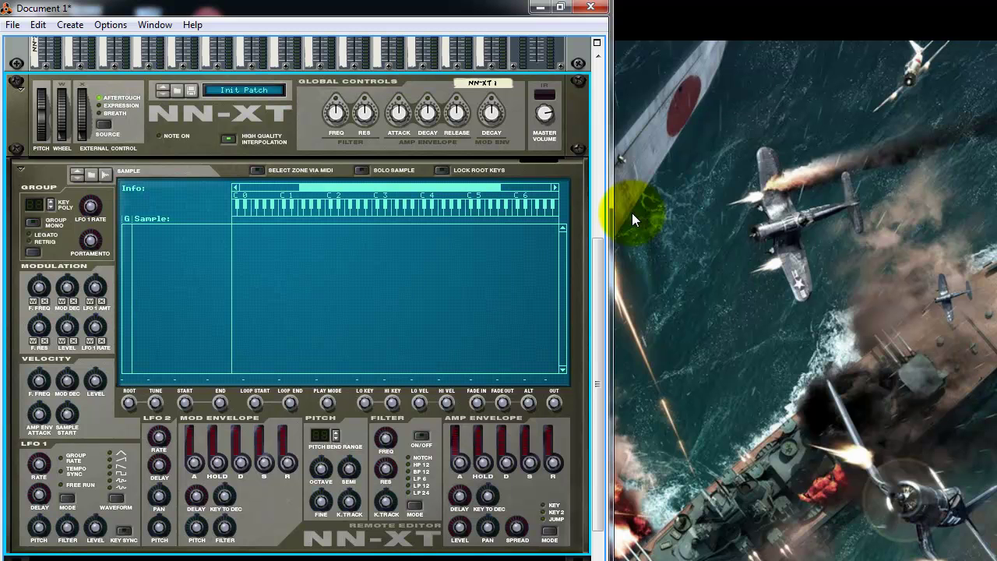
Load the sample "House kick drum final" from the Test folder inside Reason Fun into the NN-XT
{"action": "right_click", "coordinate": [200, 262]}
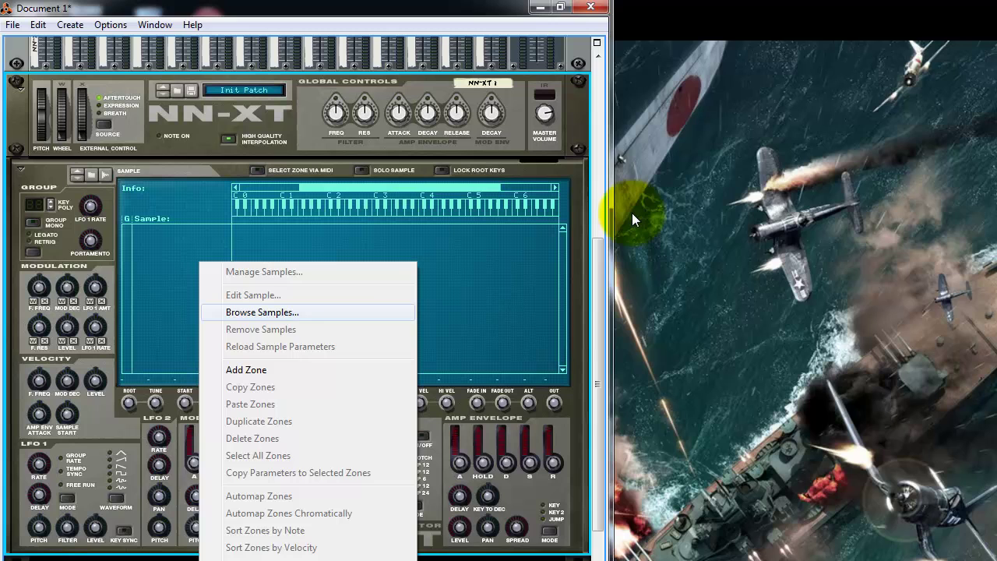
{"action": "key", "text": "Return"}
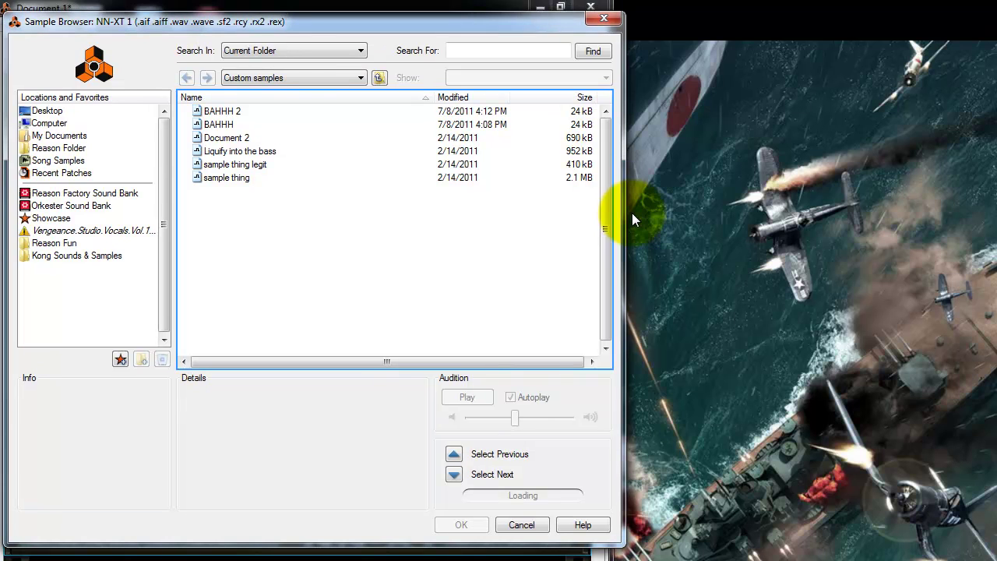
{"action": "key", "text": "Down"}
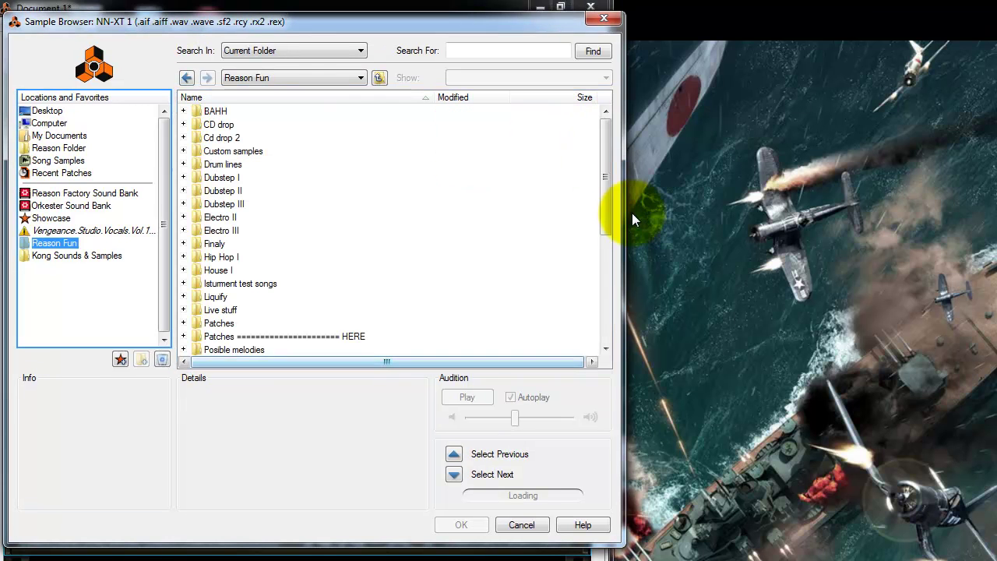
{"action": "left_click", "coordinate": [220, 310]}
{"action": "scroll", "coordinate": [221, 310], "scroll_direction": "down", "scroll_amount": 6}
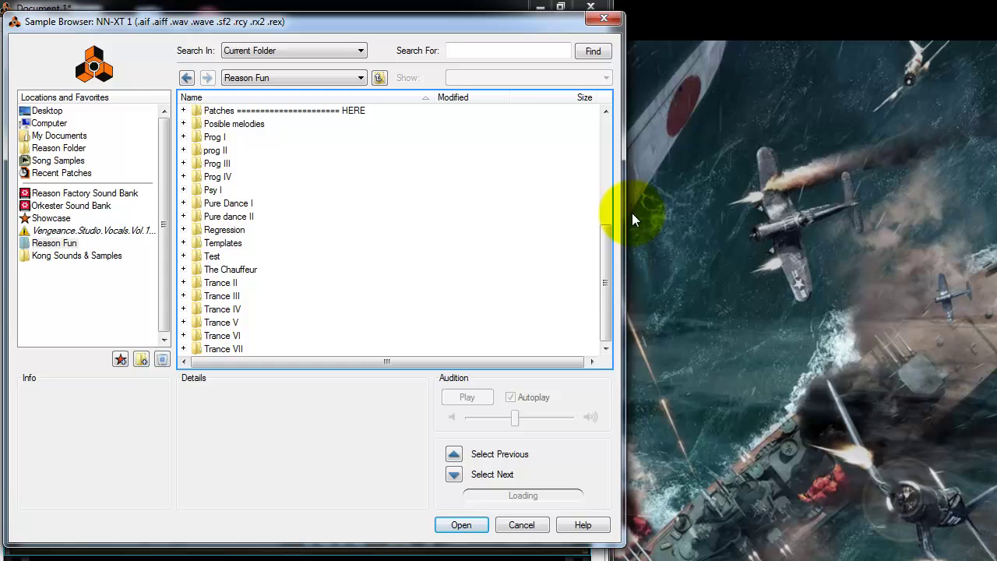
{"action": "left_click", "coordinate": [213, 256]}
{"action": "key", "text": "Return"}
{"action": "scroll", "coordinate": [633, 220], "scroll_direction": "down", "scroll_amount": 1}
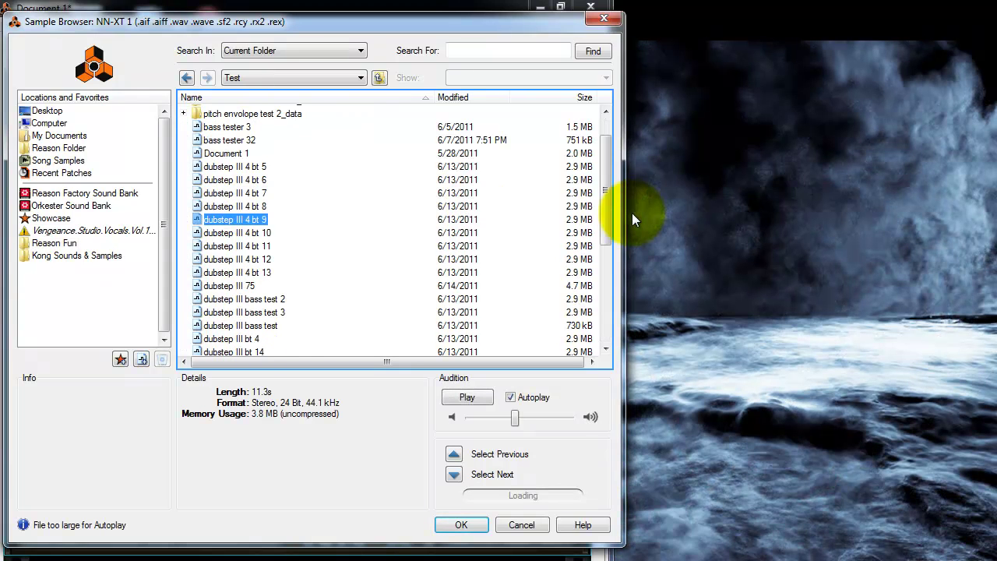
{"action": "scroll", "coordinate": [633, 220], "scroll_direction": "down", "scroll_amount": 5}
{"action": "left_click", "coordinate": [244, 216]}
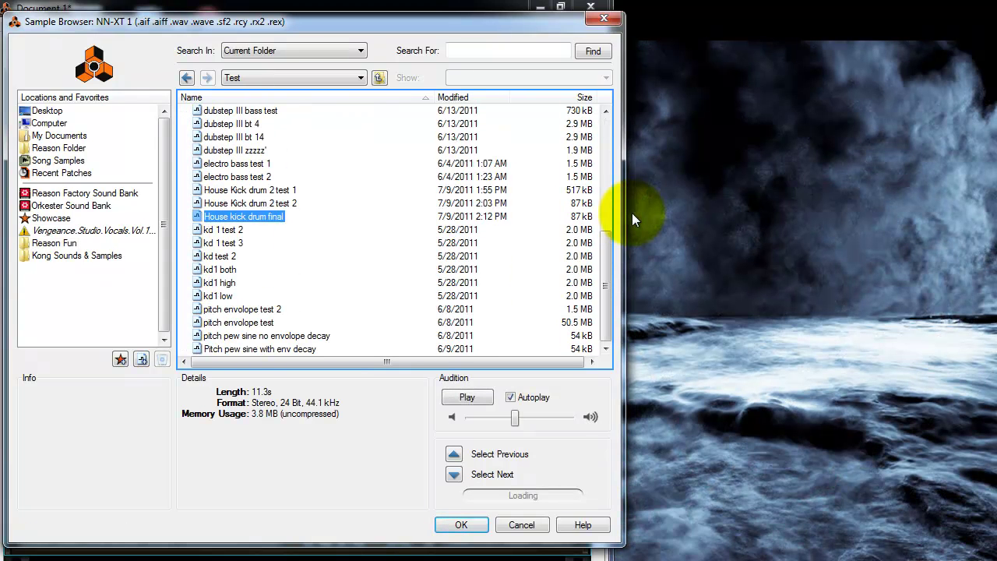
{"action": "key", "text": "Return"}
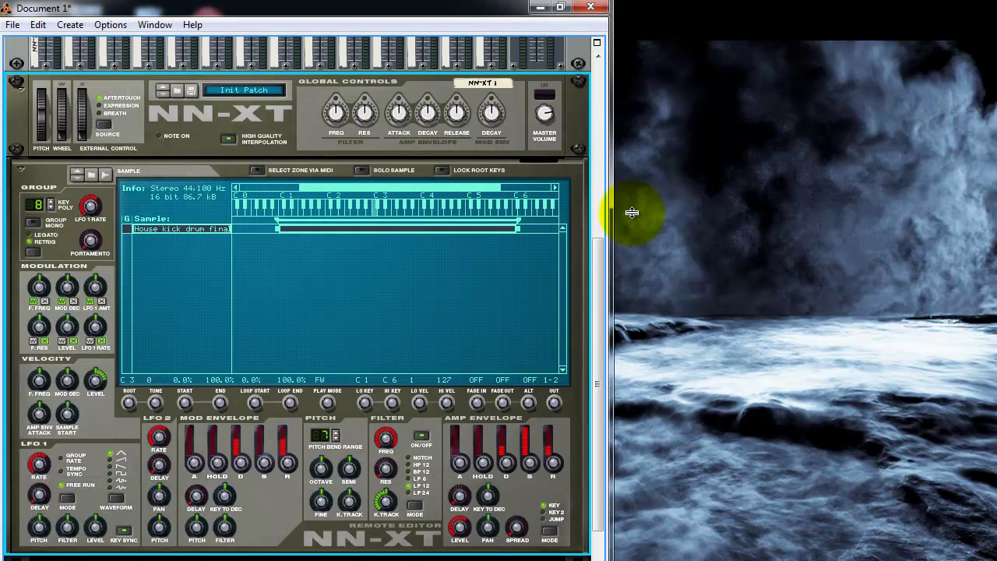
Show the sequencer and place four 1/16 notes on C3, one per beat, in the first bar of the NN-XT lane
{"action": "left_click_drag", "start_coordinate": [302, 558], "coordinate": [302, 142]}
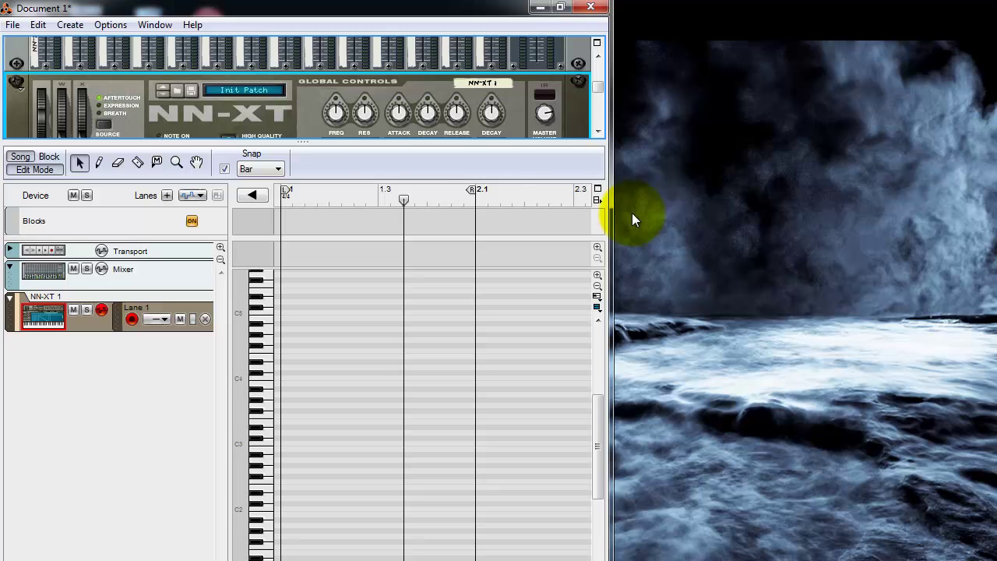
{"action": "left_click", "coordinate": [348, 324], "text": "alt"}
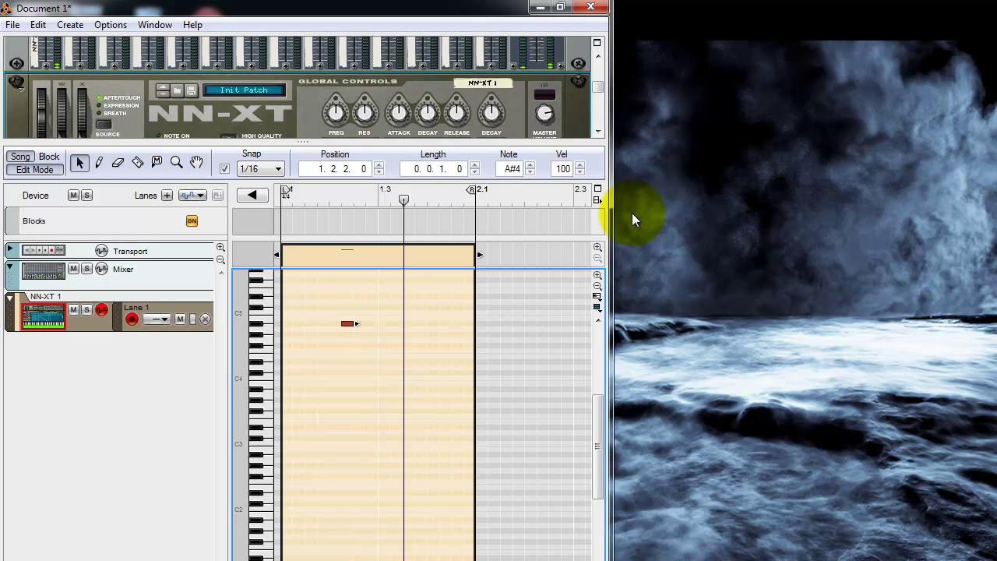
{"action": "mouse_move", "coordinate": [347, 323]}
{"action": "left_mouse_down"}
{"action": "mouse_move", "coordinate": [311, 361]}
{"action": "mouse_move", "coordinate": [287, 443]}
{"action": "left_mouse_up"}
{"action": "key", "text": "w"}
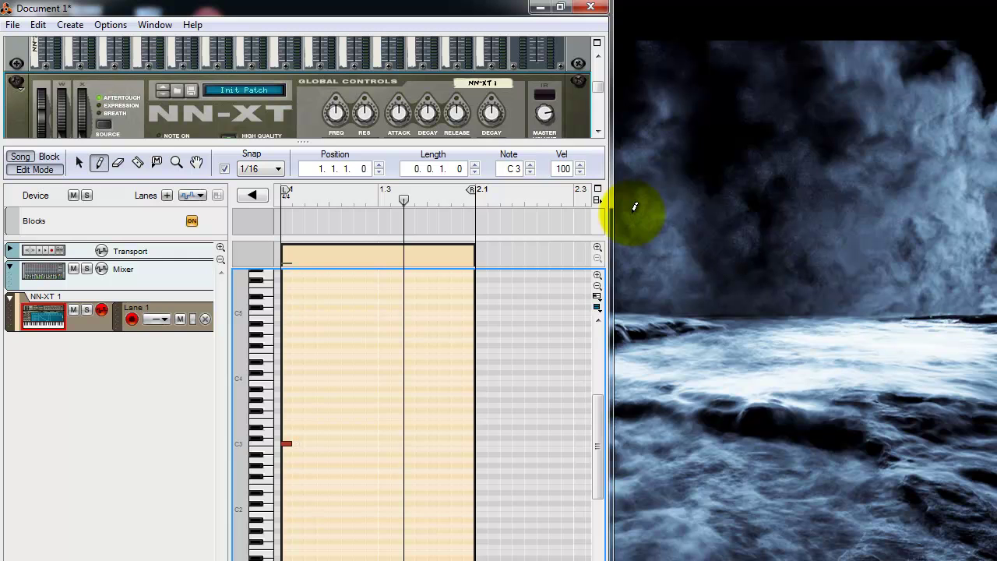
{"action": "left_click", "coordinate": [335, 444]}
{"action": "left_click", "coordinate": [384, 443]}
{"action": "key", "text": "ctrl+d"}
Lengthen all four C3 notes to one full beat (0.1.0.0) each
{"action": "key", "text": "q"}
{"action": "key", "text": "ctrl+a"}
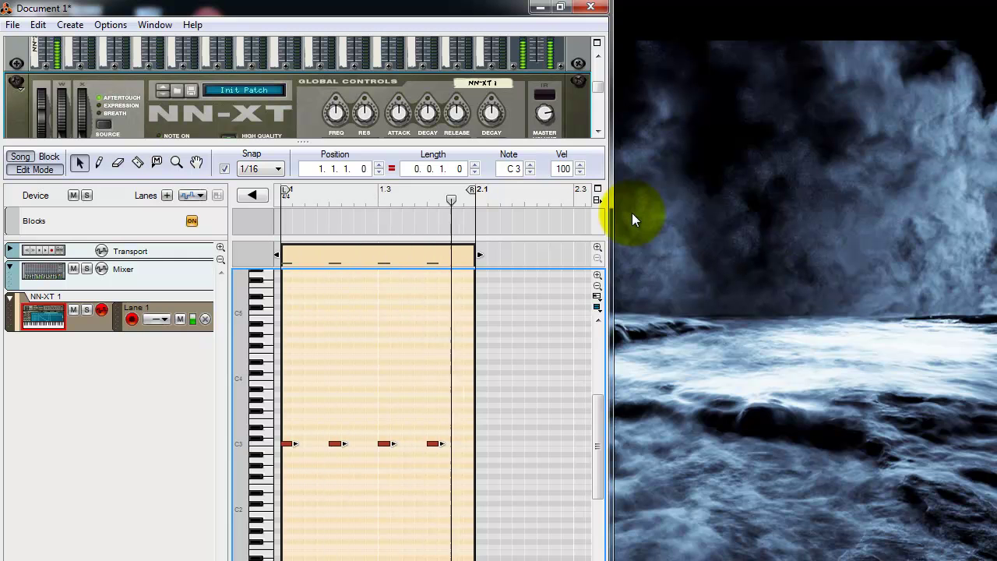
{"action": "key", "text": "alt+Right"}
{"action": "key", "text": "alt+Right"}
{"action": "key", "text": "alt+Right"}
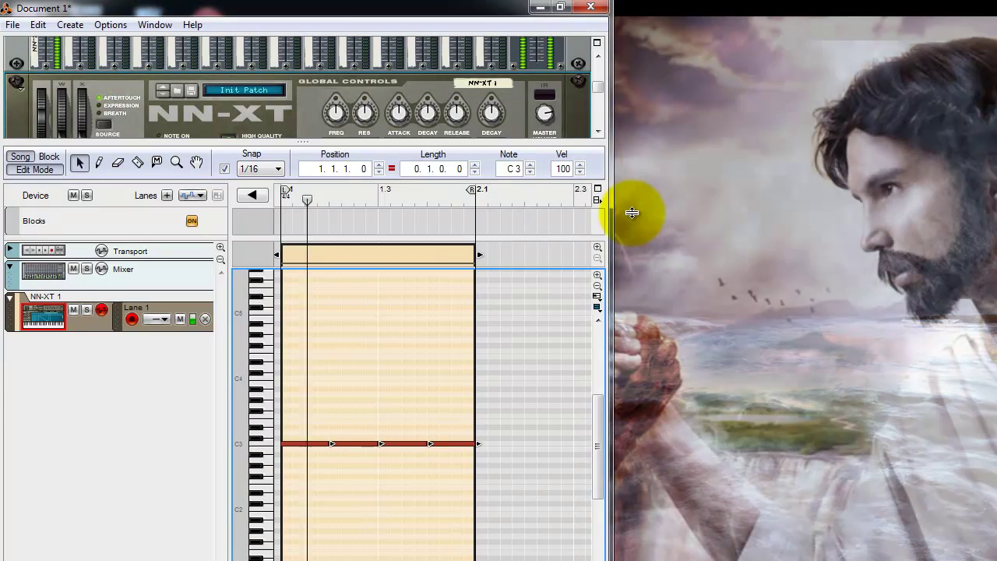
Return to the NN-XT editor, select the House kick drum final zone and set its volume velocity amount to 0%
{"action": "key", "text": "F6"}
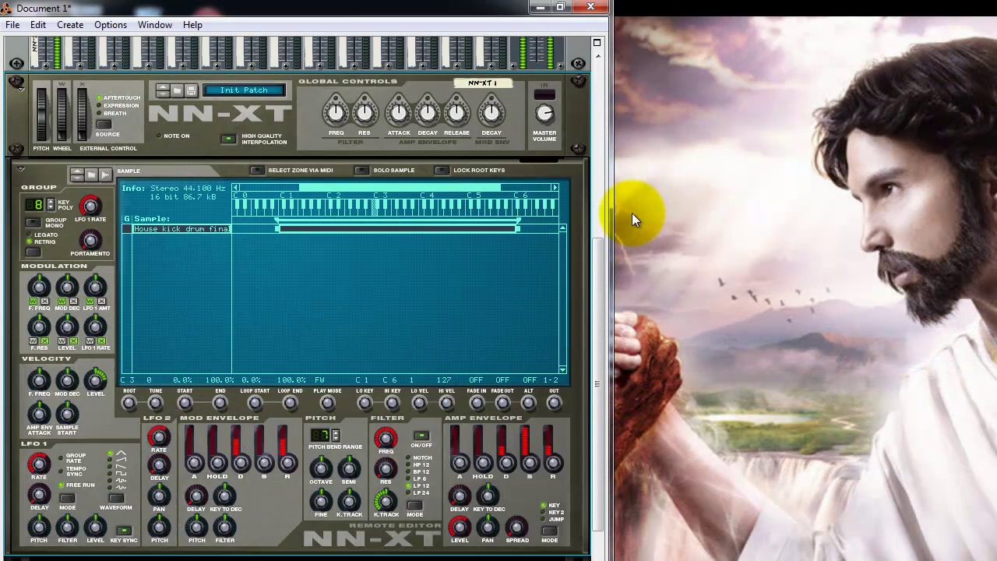
{"action": "scroll", "coordinate": [635, 220], "scroll_direction": "up", "scroll_amount": 1}
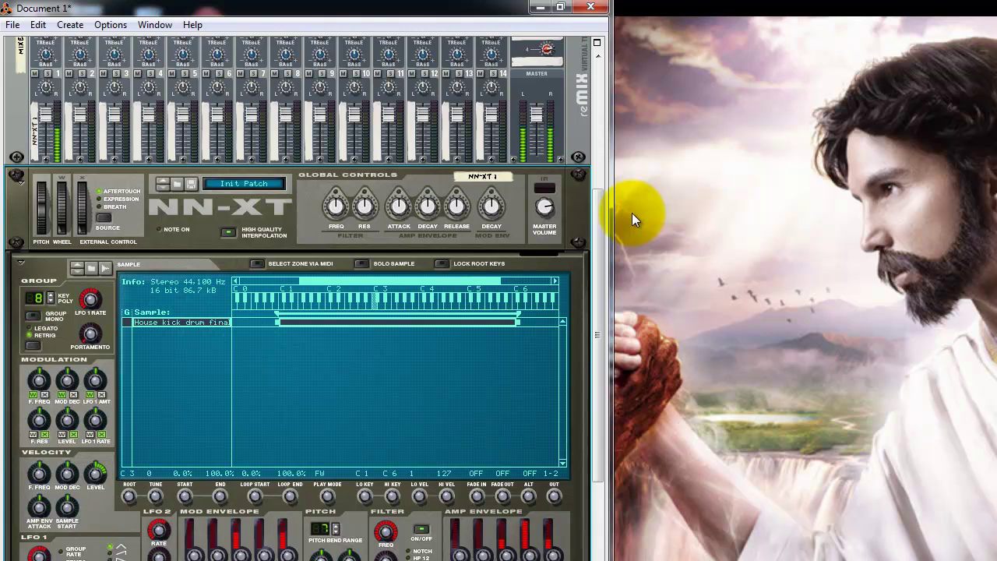
{"action": "scroll", "coordinate": [633, 220], "scroll_direction": "down", "scroll_amount": 2}
{"action": "key", "text": "ctrl+z"}
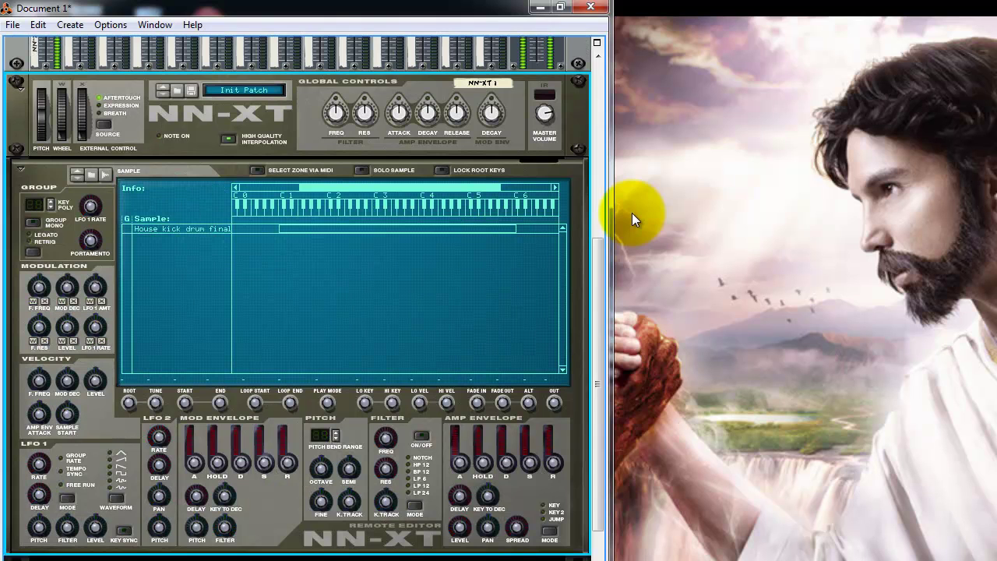
{"action": "key", "text": "ctrl+a"}
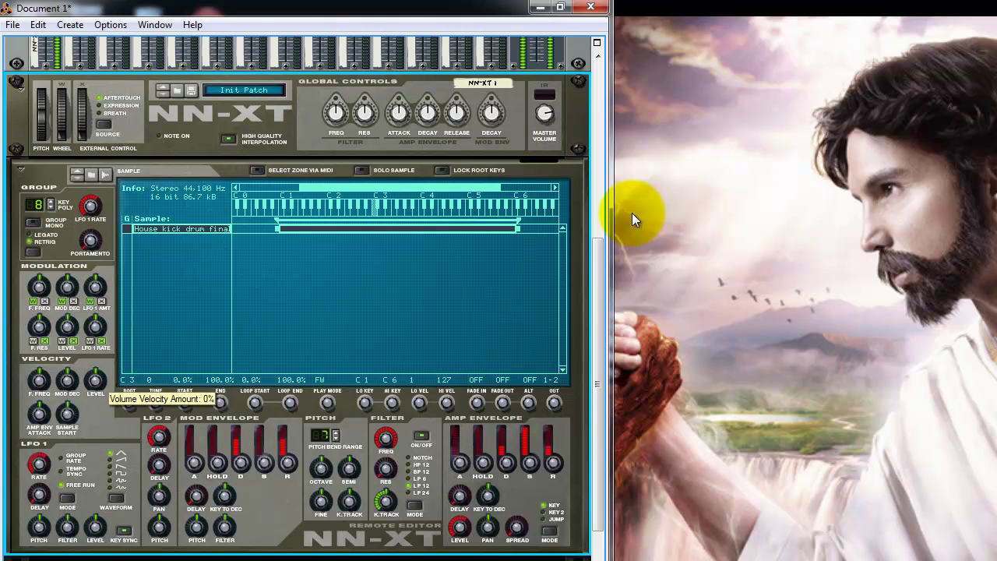
Add an MClass Maximizer to the rack directly after the NN-XT and raise its input gain slightly
{"action": "scroll", "coordinate": [633, 220], "scroll_direction": "up", "scroll_amount": 1}
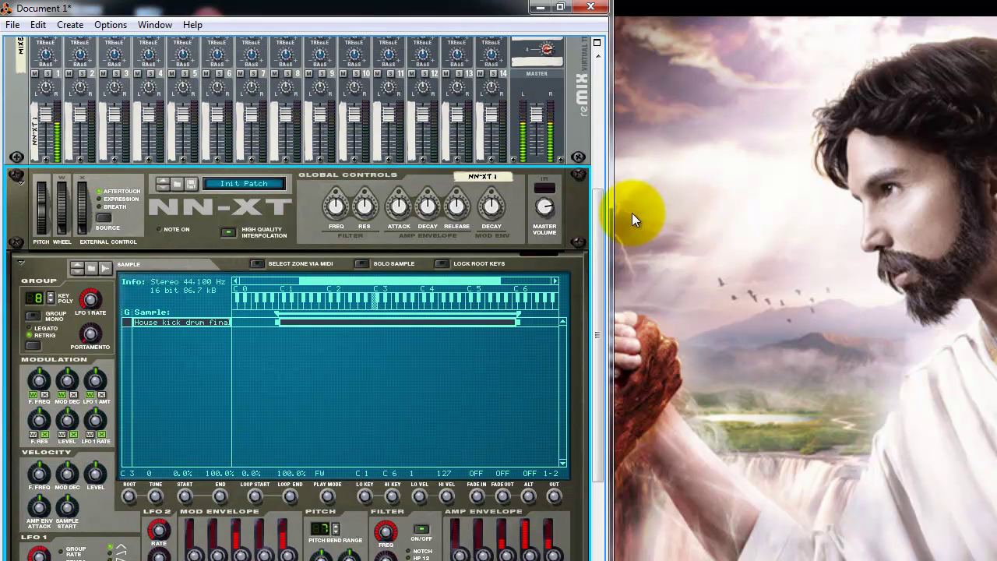
{"action": "scroll", "coordinate": [296, 312], "scroll_direction": "down", "scroll_amount": 3}
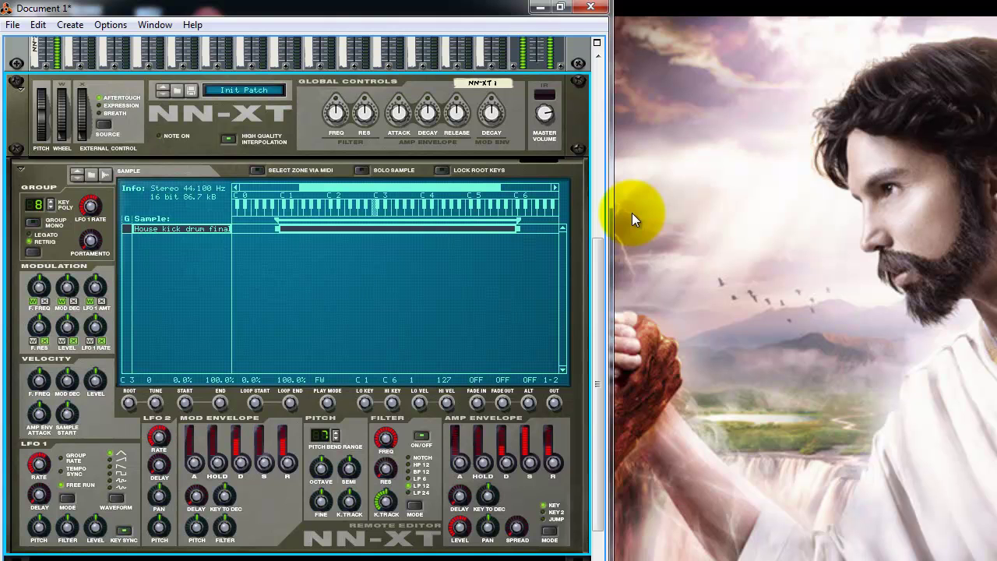
{"action": "scroll", "coordinate": [296, 312], "scroll_direction": "up", "scroll_amount": 2}
{"action": "scroll", "coordinate": [296, 311], "scroll_direction": "down", "scroll_amount": 4}
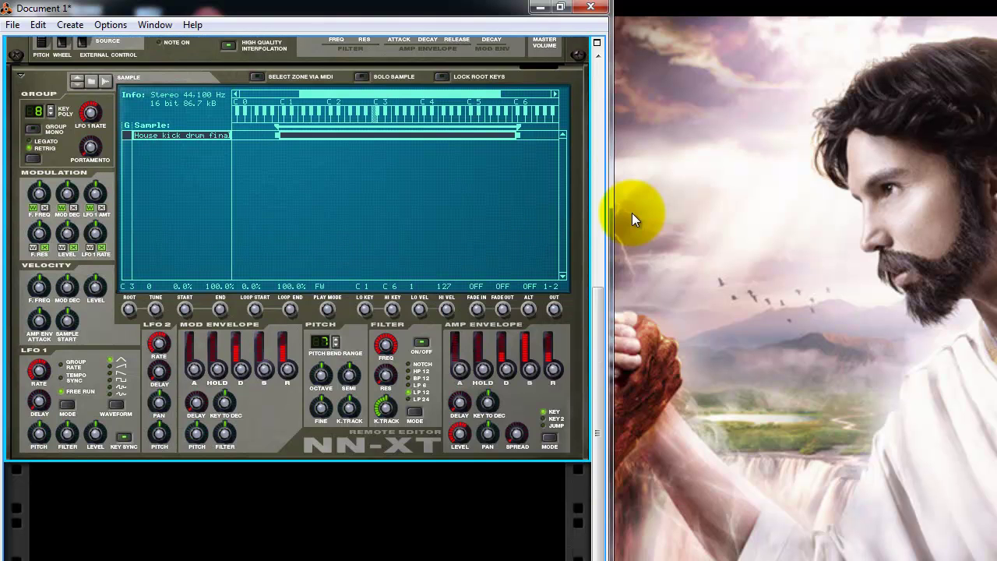
{"action": "right_click", "coordinate": [321, 432]}
{"action": "mouse_move", "coordinate": [428, 218]}
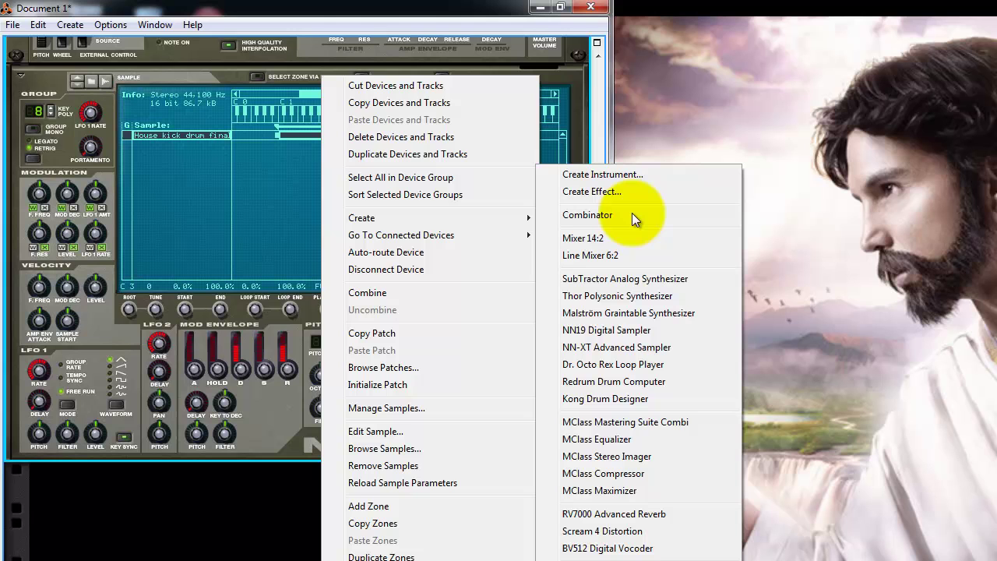
{"action": "left_click", "coordinate": [599, 490]}
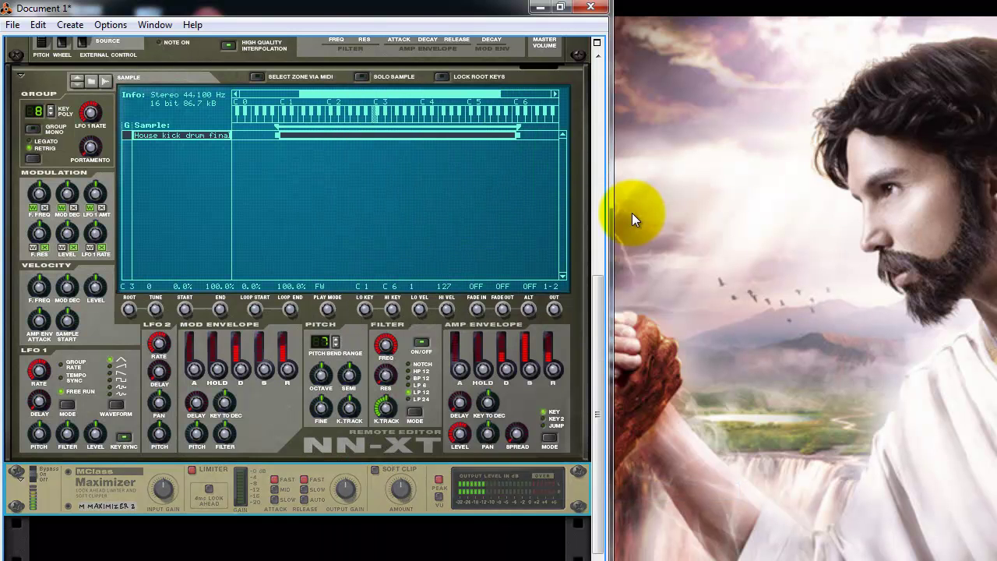
{"action": "left_click_drag", "start_coordinate": [164, 489], "coordinate": [164, 470]}
Check the mixer channel meters, the NN-XT settings and the Maximizer's output level across the rack
{"action": "scroll", "coordinate": [163, 479], "scroll_direction": "up", "scroll_amount": 5}
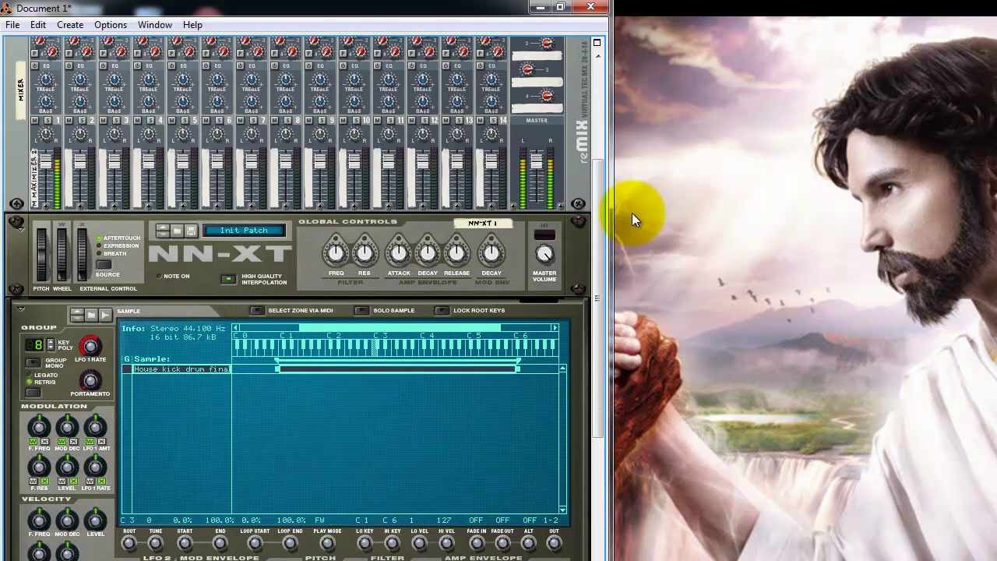
{"action": "scroll", "coordinate": [633, 220], "scroll_direction": "down", "scroll_amount": 6}
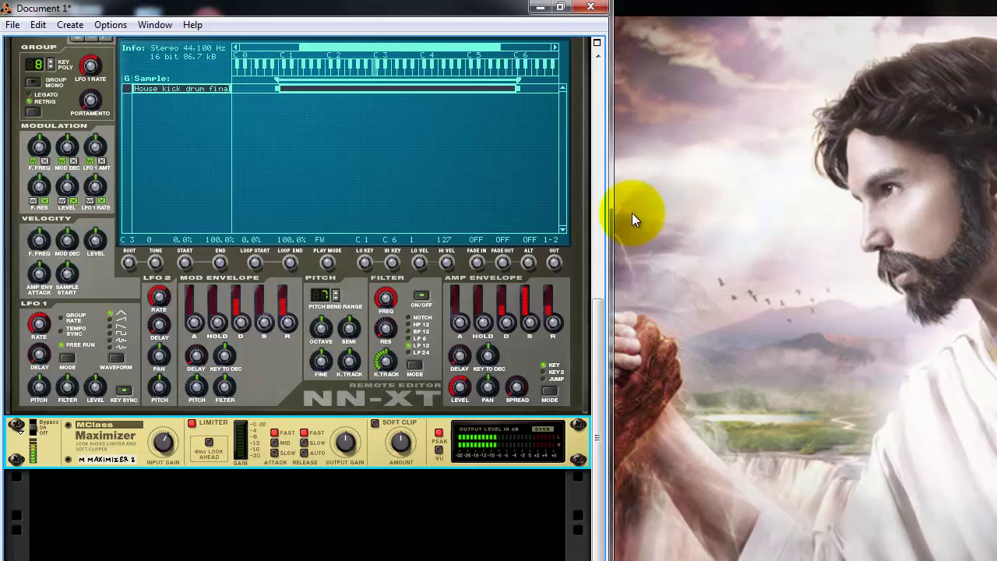
{"action": "scroll", "coordinate": [633, 220], "scroll_direction": "up", "scroll_amount": 5}
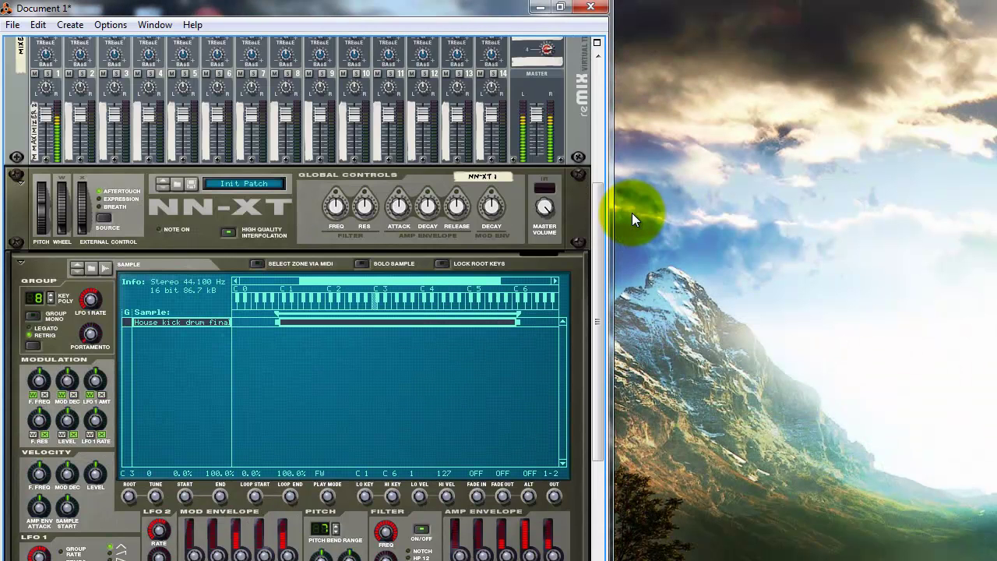
{"action": "scroll", "coordinate": [633, 221], "scroll_direction": "down", "scroll_amount": 3}
{"action": "scroll", "coordinate": [632, 220], "scroll_direction": "down", "scroll_amount": 2}
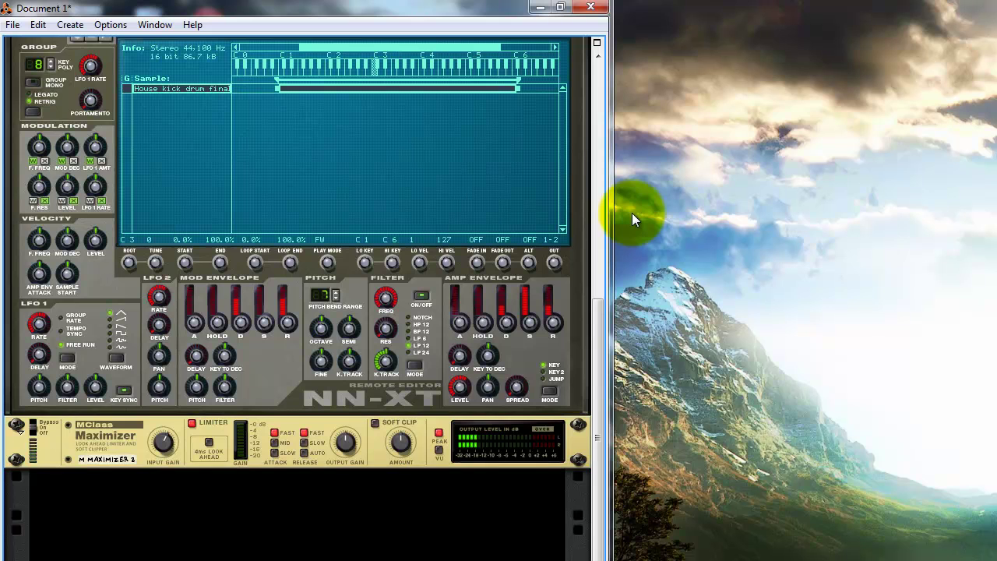
{"action": "scroll", "coordinate": [633, 220], "scroll_direction": "down", "scroll_amount": 1}
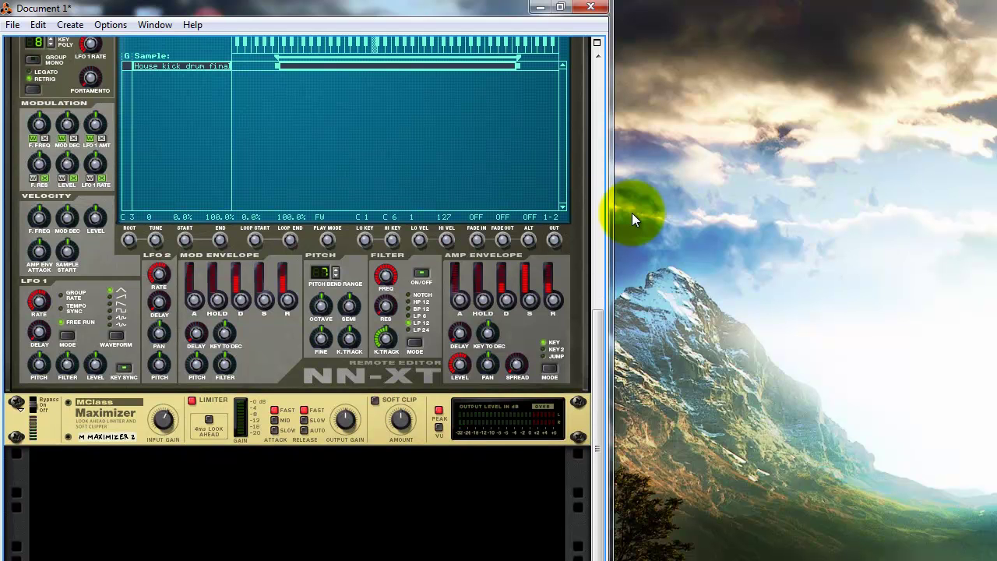
{"action": "scroll", "coordinate": [633, 220], "scroll_direction": "up", "scroll_amount": 3}
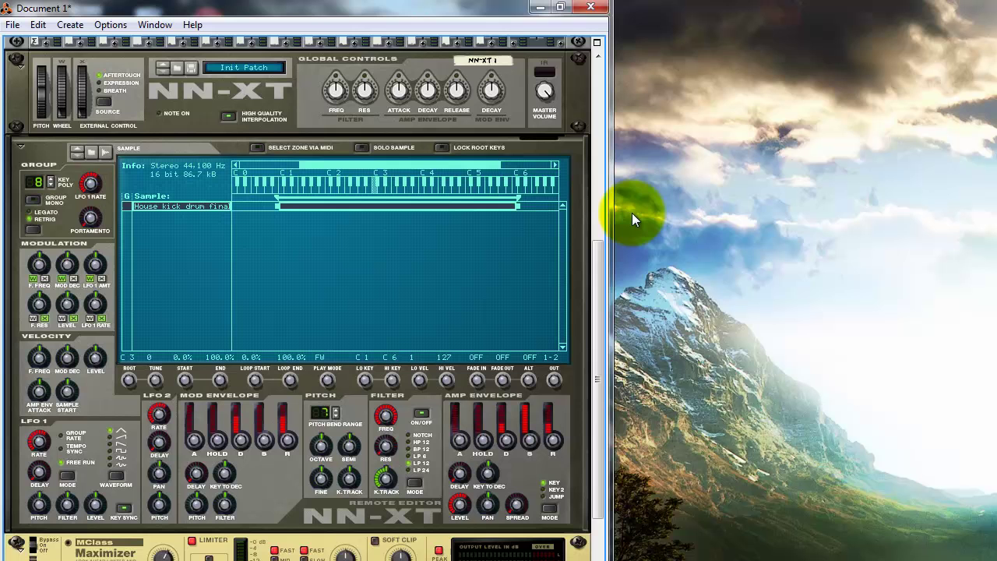
{"action": "scroll", "coordinate": [632, 220], "scroll_direction": "down", "scroll_amount": 1}
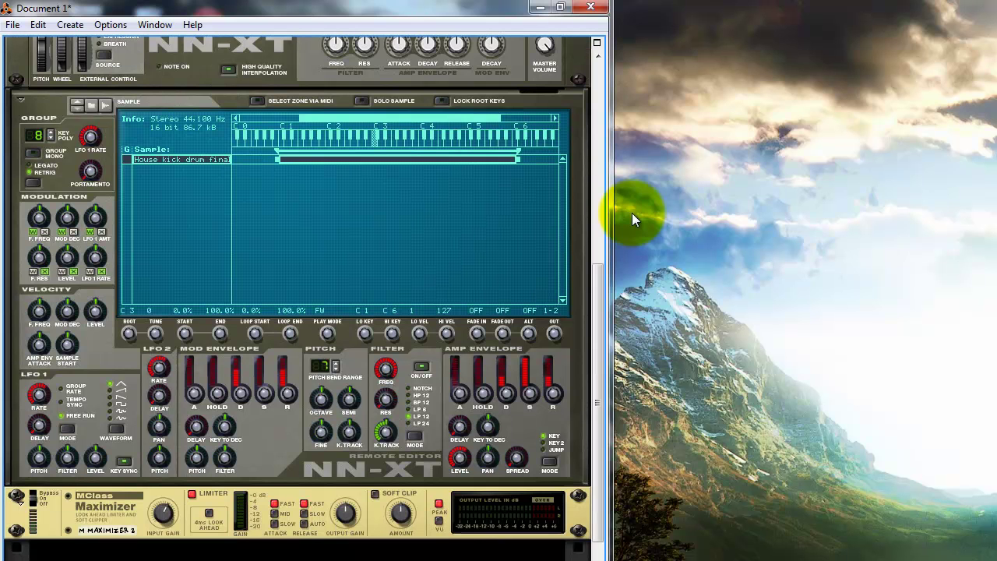
{"action": "scroll", "coordinate": [633, 220], "scroll_direction": "up", "scroll_amount": 6}
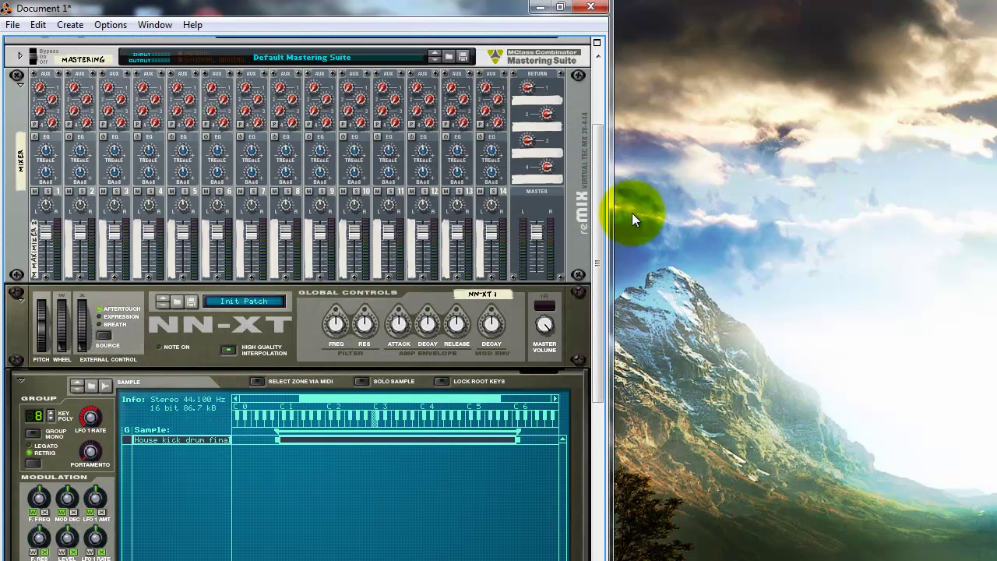
{"action": "scroll", "coordinate": [633, 221], "scroll_direction": "down", "scroll_amount": 5}
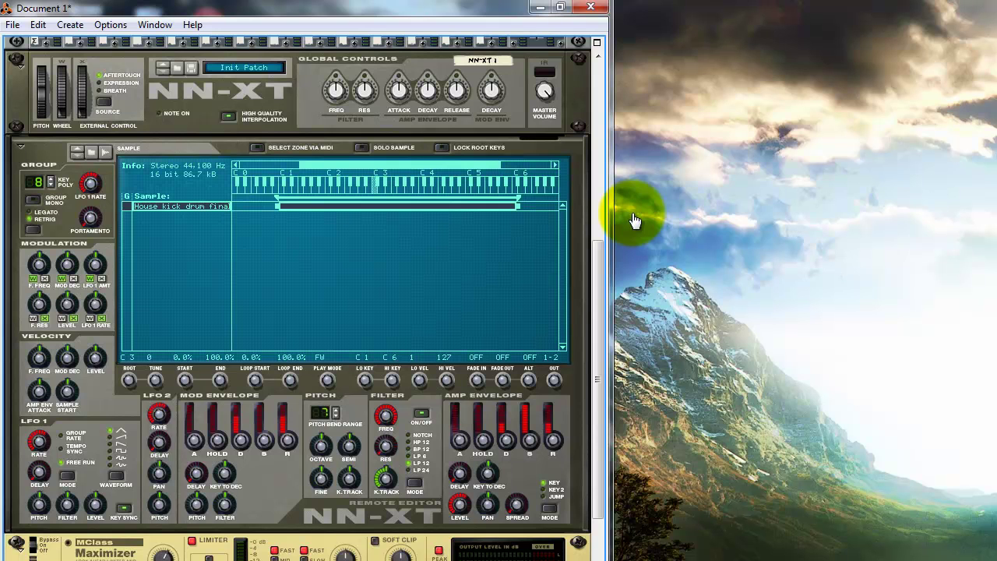
{"action": "scroll", "coordinate": [633, 219], "scroll_direction": "down", "scroll_amount": 2}
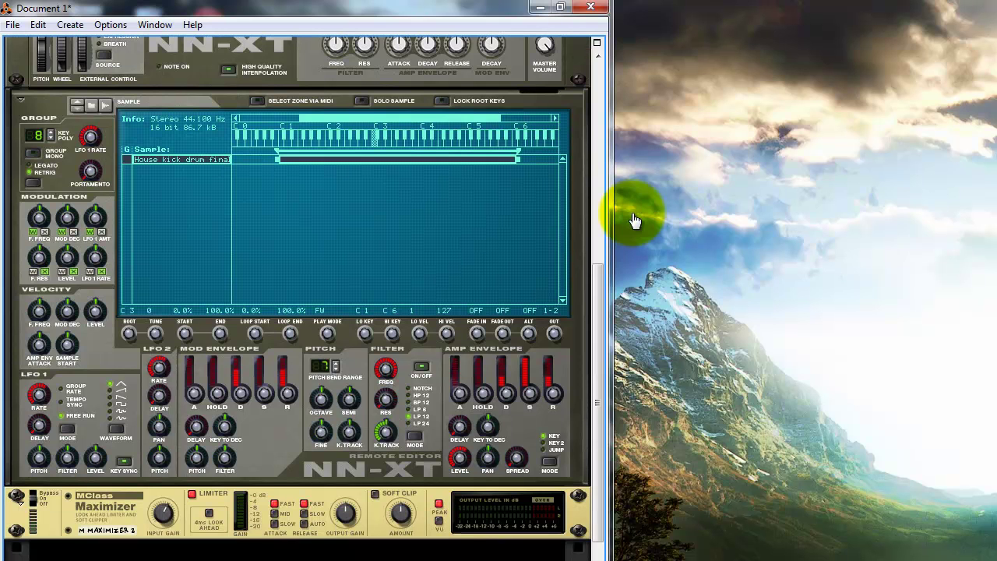